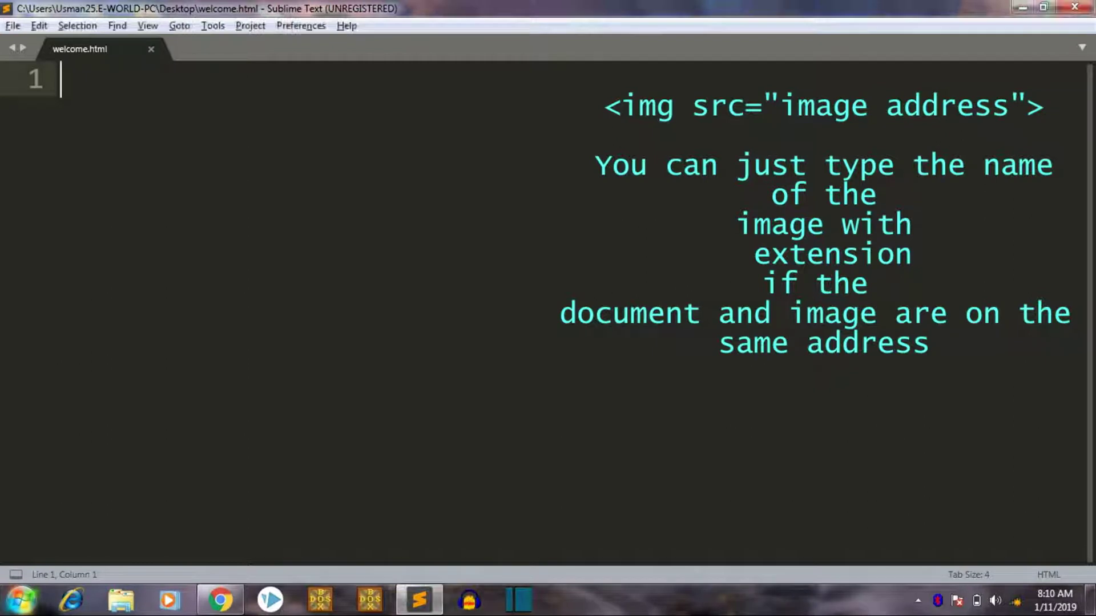
type("<h")
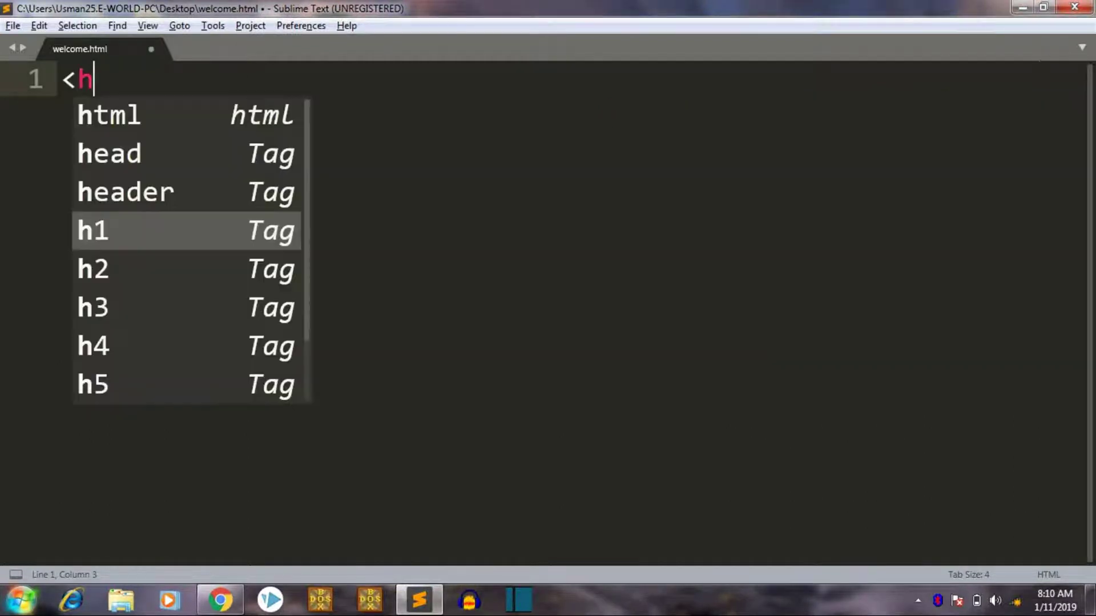
type("t")
Create an HTML skeleton titled 'Adding Images' with an empty img tag in the body
key("Tab")
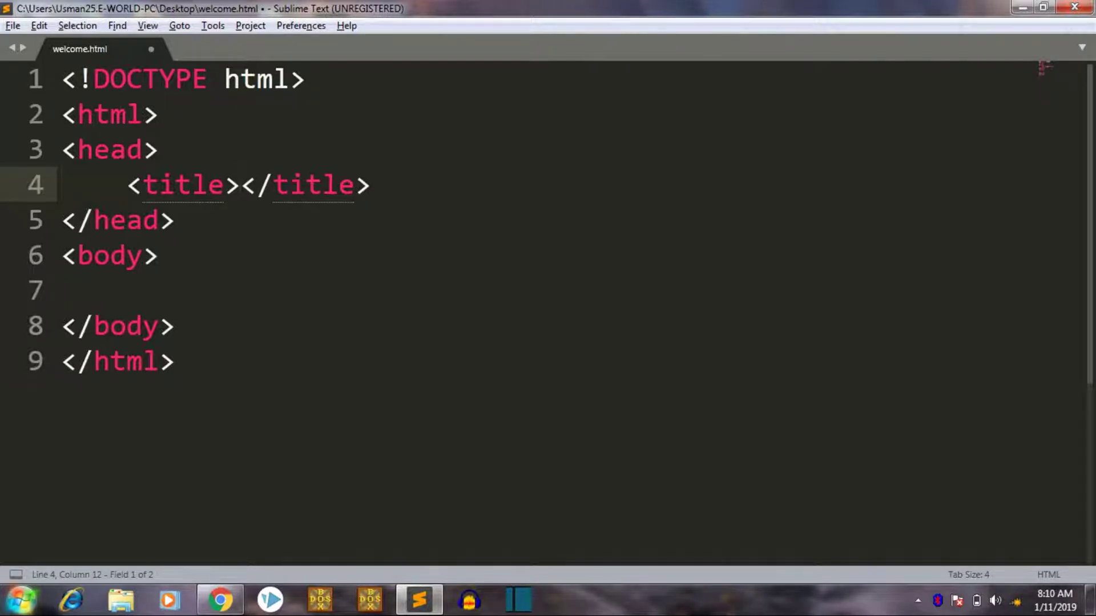
type("Adding ")
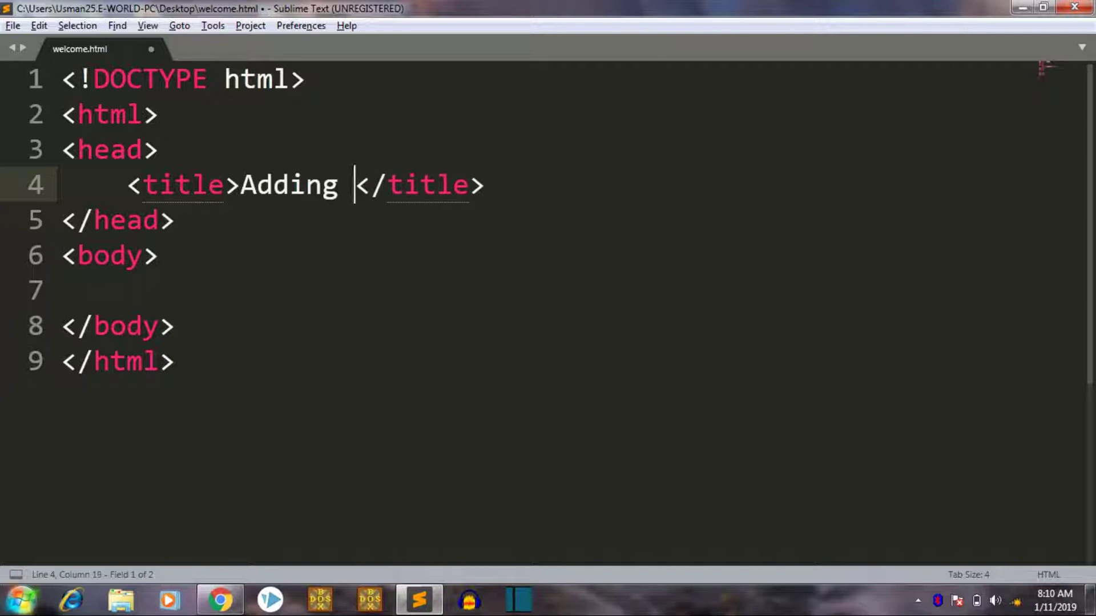
type("Images")
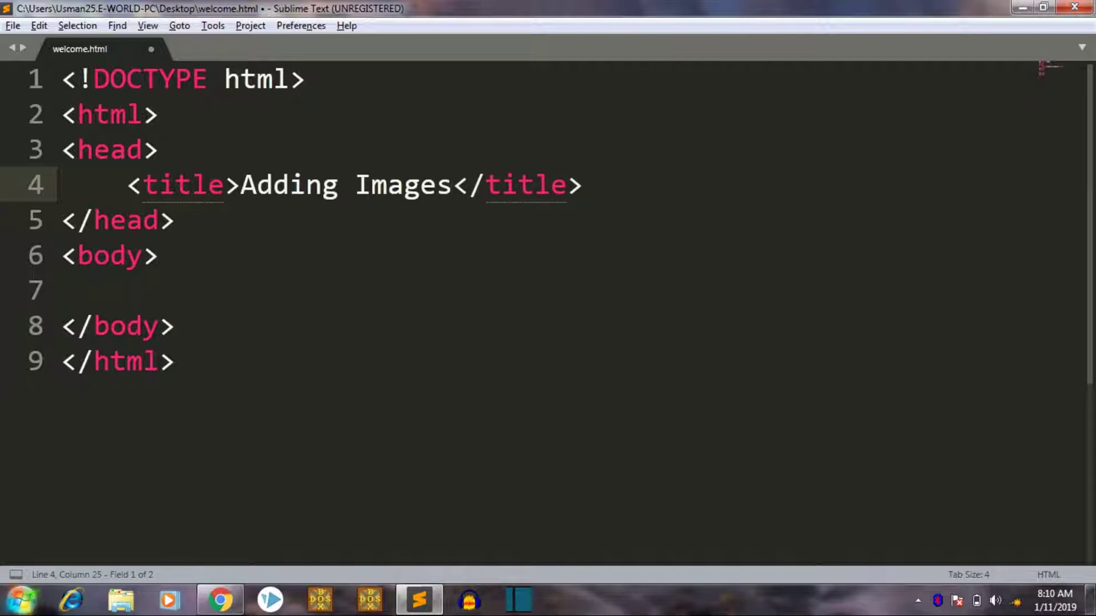
key("Down")
key("Down")
key("Down")
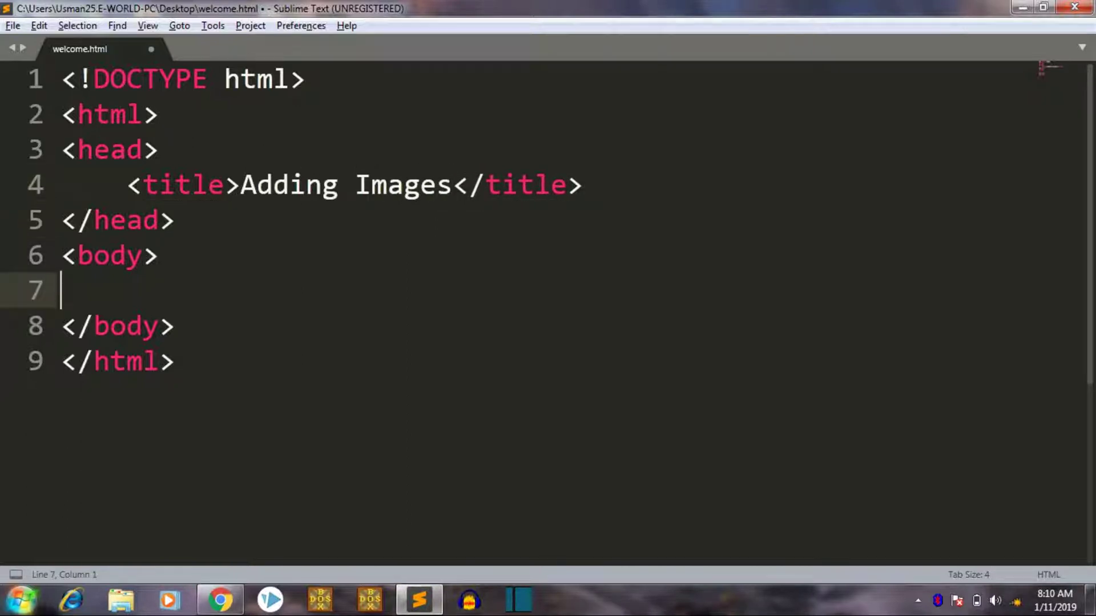
type("<i")
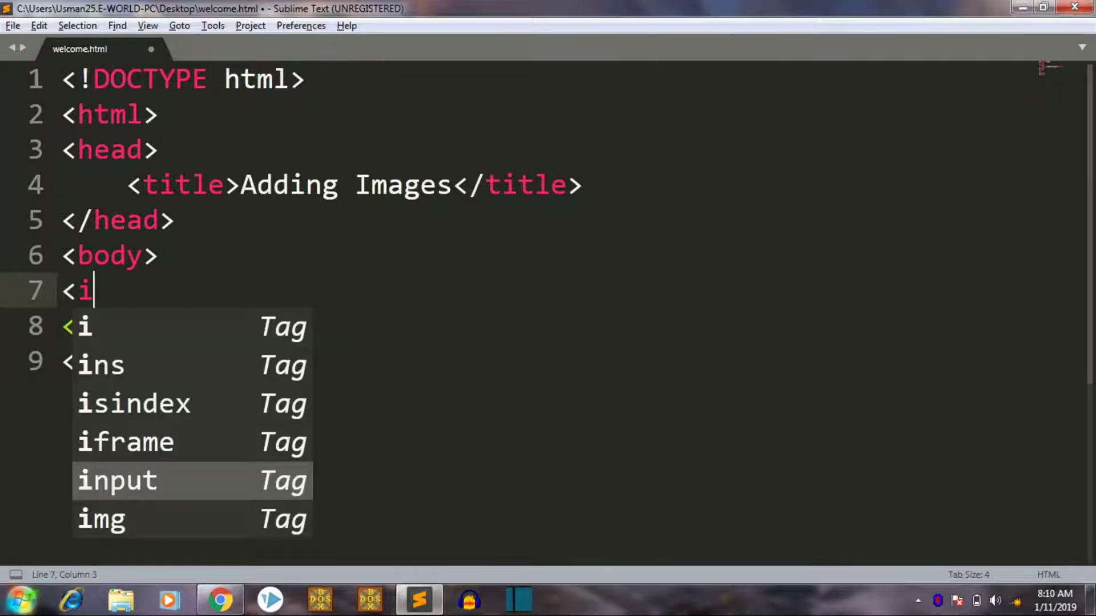
type("m")
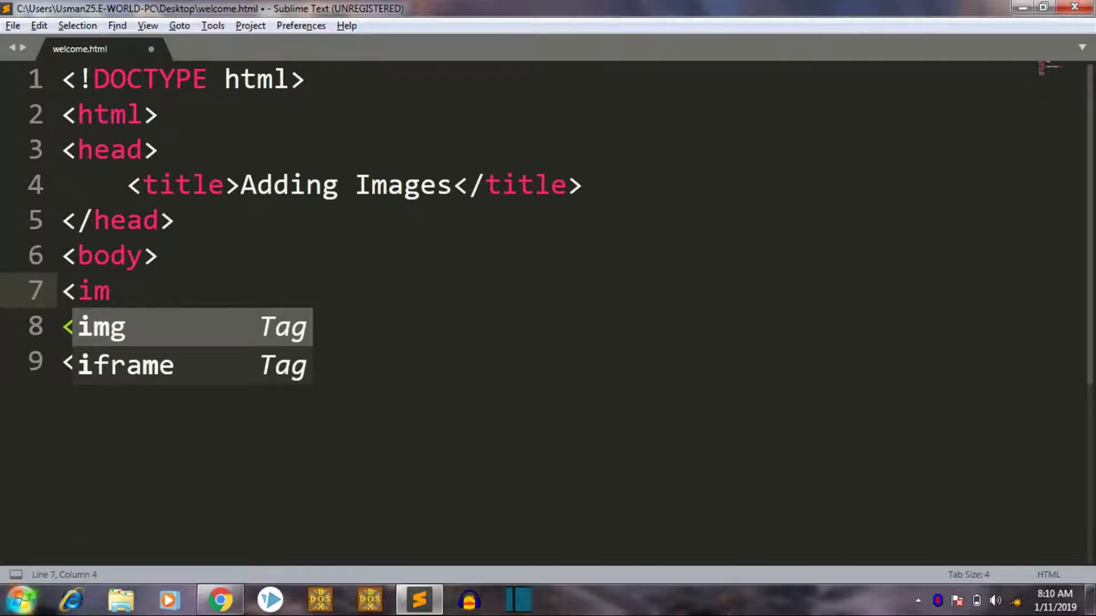
key("Return")
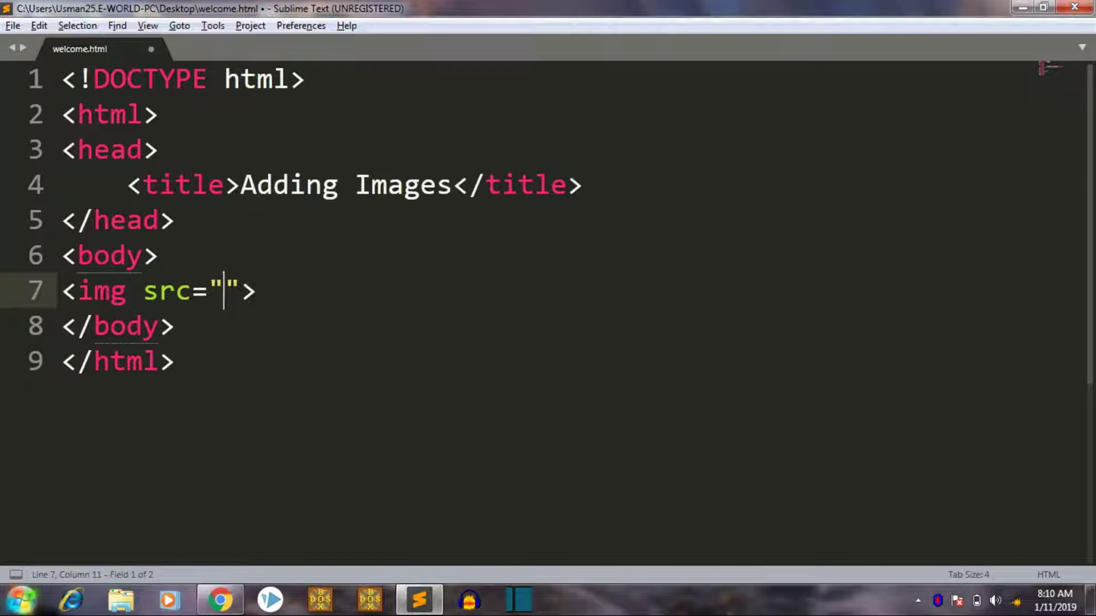
key("alt+Tab")
key("alt+Tab")
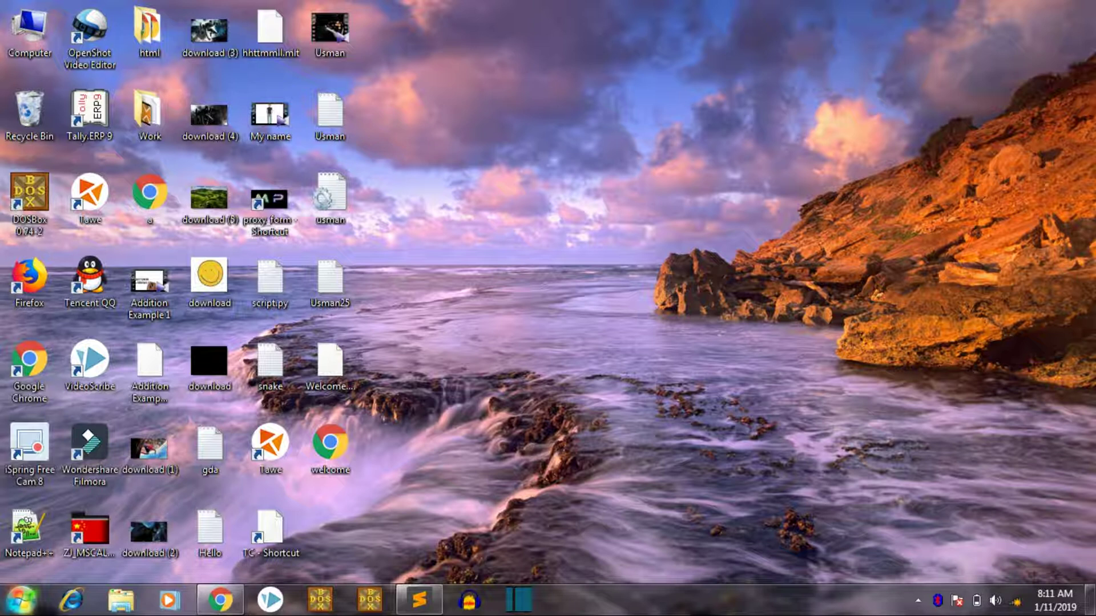
Create a new desktop folder named 'html docs'
right_click(376, 292)
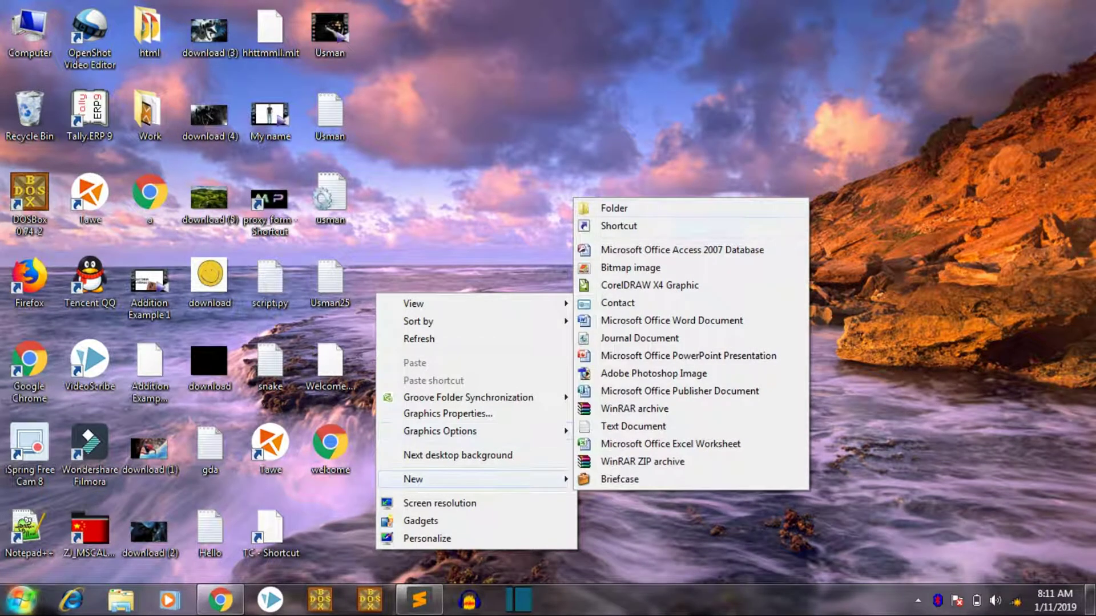
left_click(614, 208)
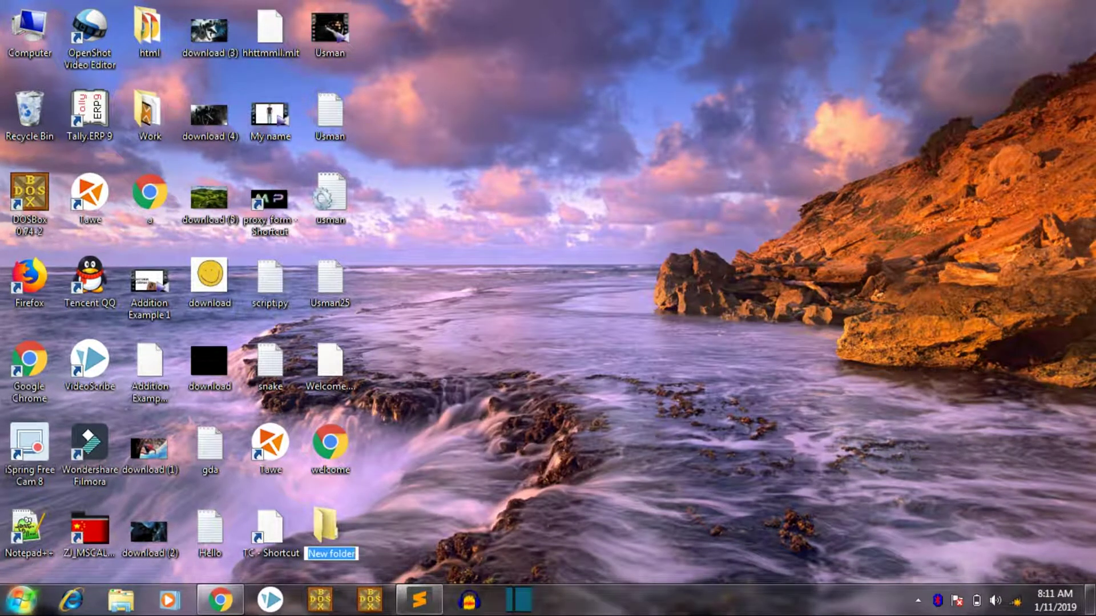
type("html")
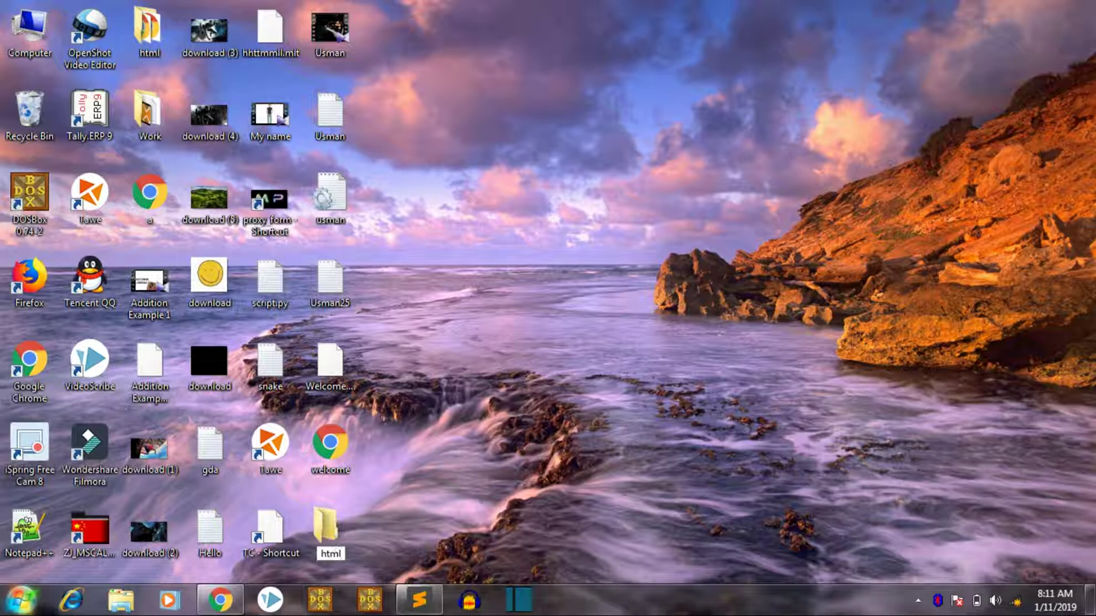
type(" do")
type("cs")
key("Return")
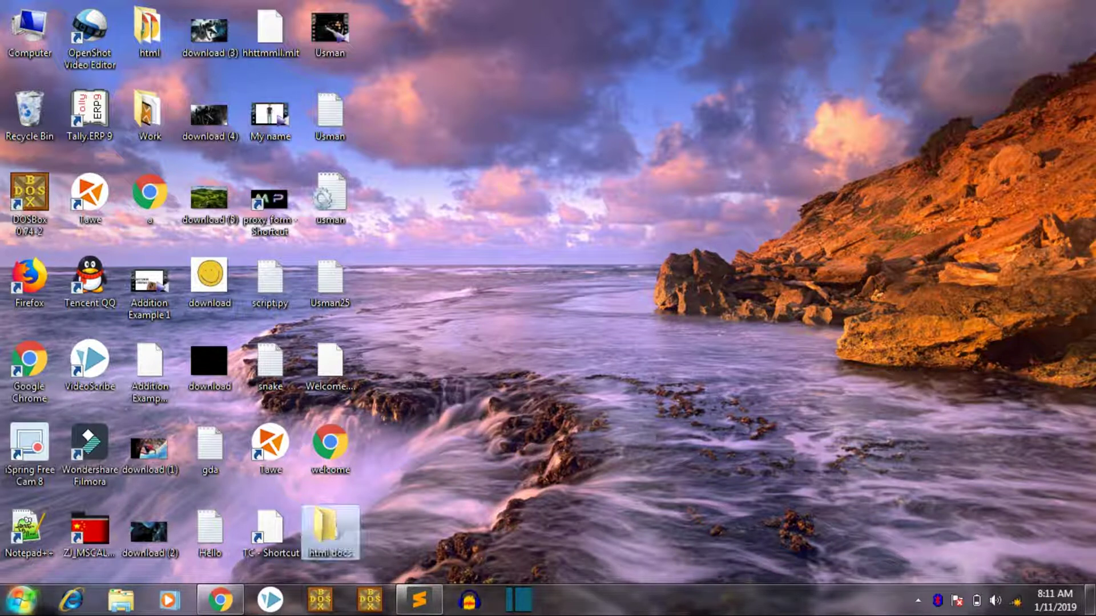
Move welcome.html and download (5).jpg into html docs and open the folder
left_click(330, 445)
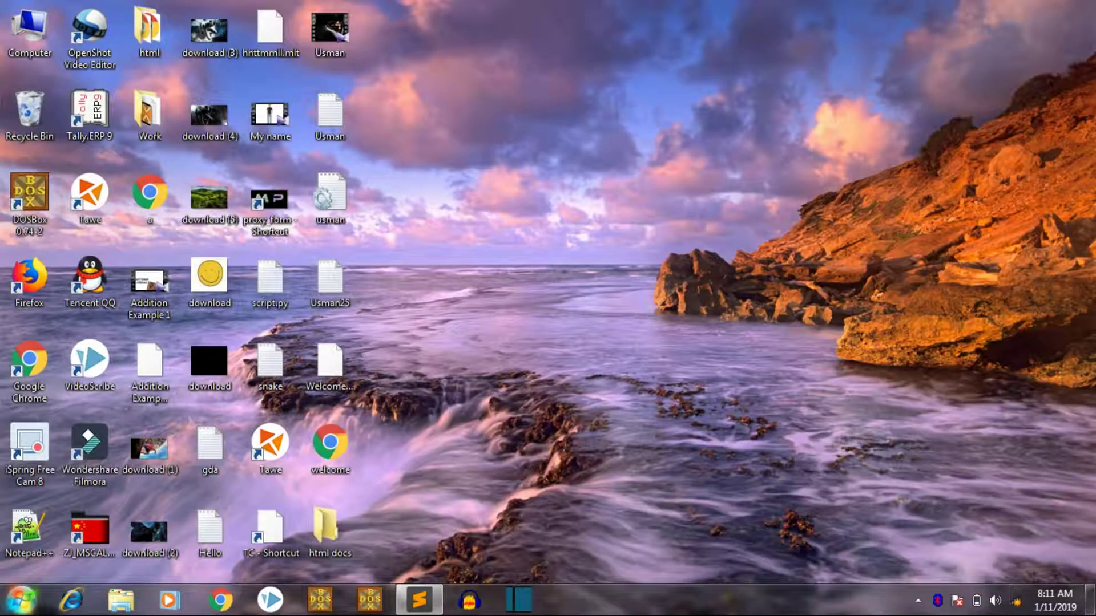
left_click_drag(330, 443, 326, 527)
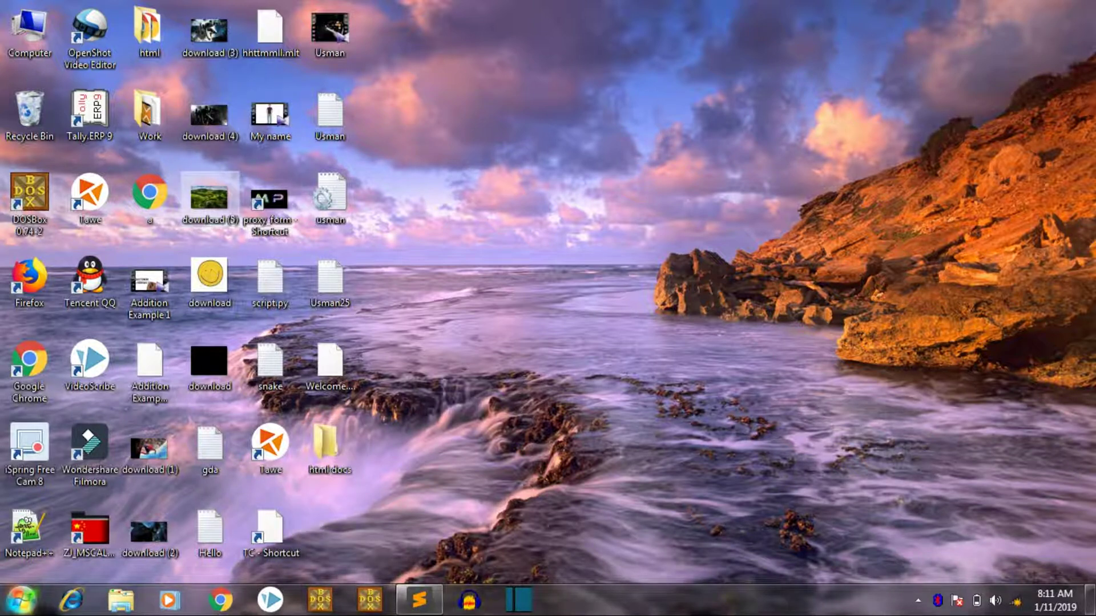
mouse_move(210, 199)
left_mouse_down()
mouse_move(270, 296)
mouse_move(326, 443)
left_mouse_up()
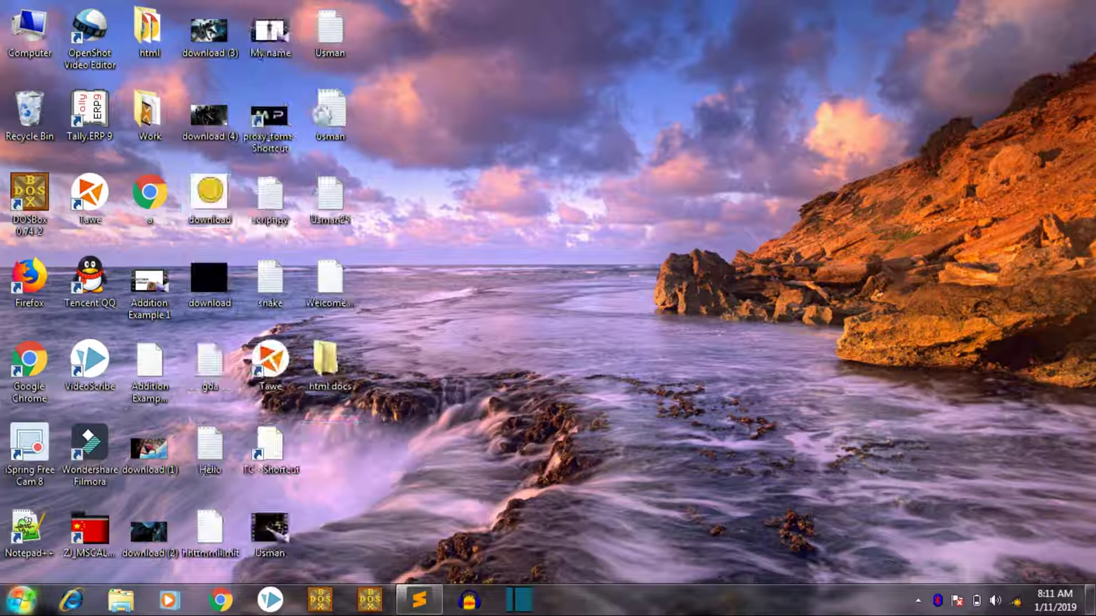
double_click(325, 360)
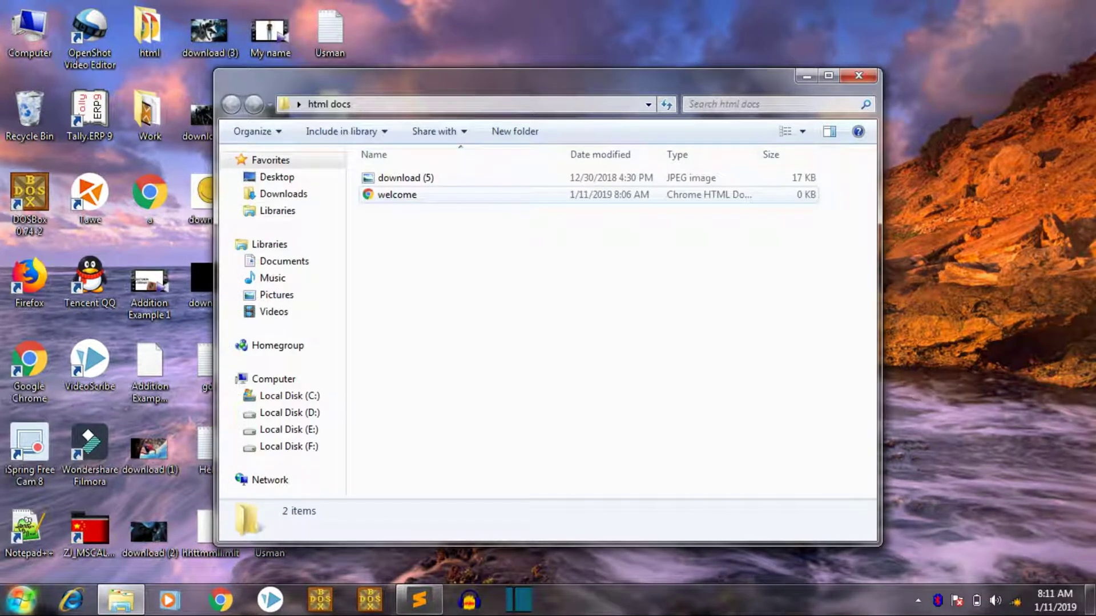
Set the img source to 'download (5).jpg' and save welcome.html
key("alt+Tab")
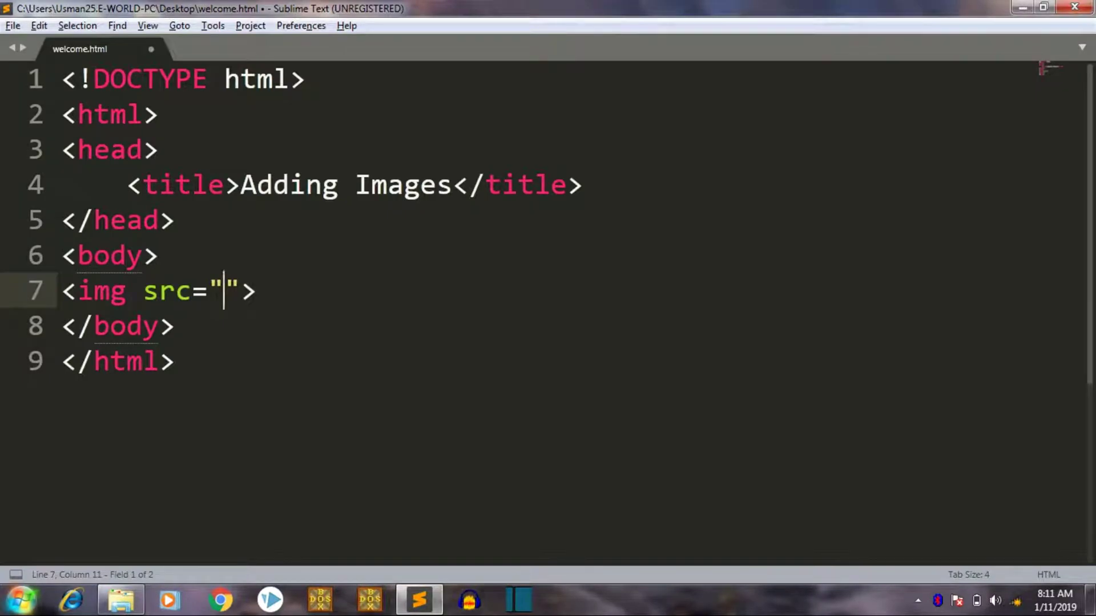
type("dow")
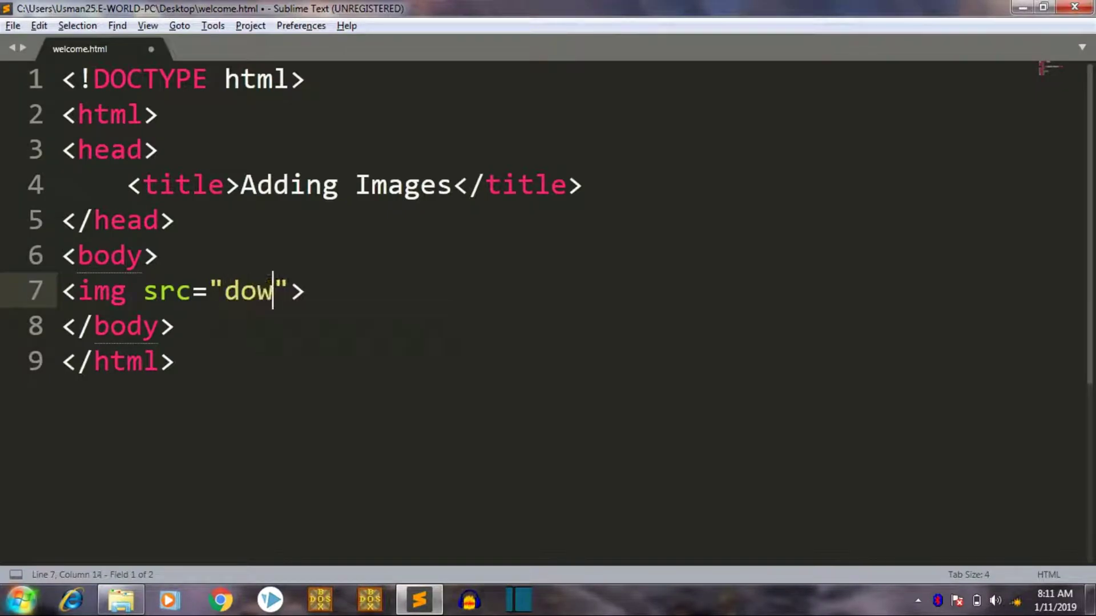
type("nload")
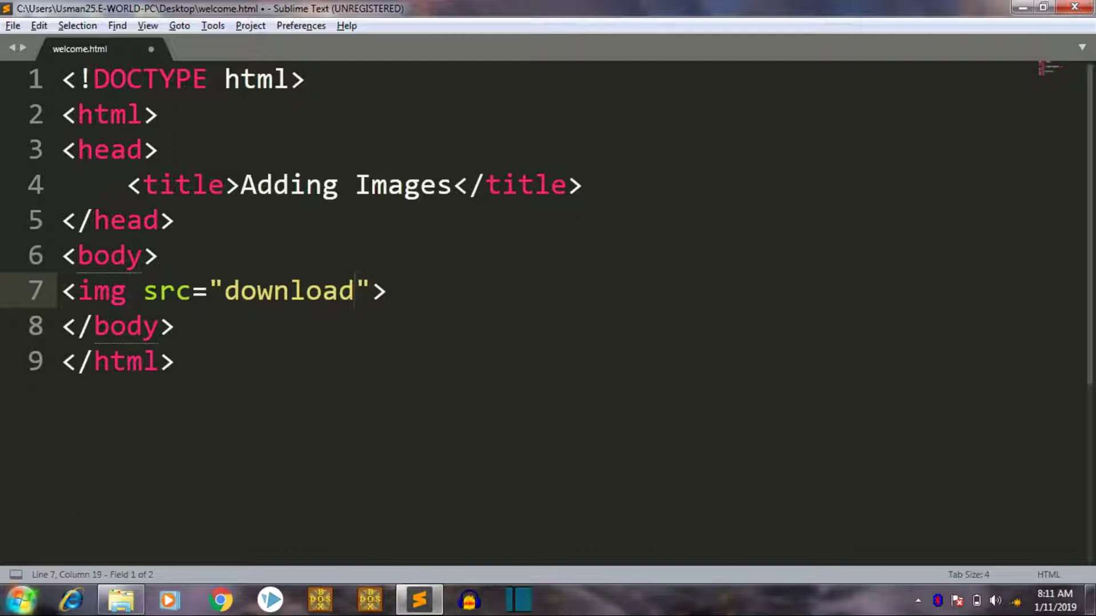
type(" (")
type("5).")
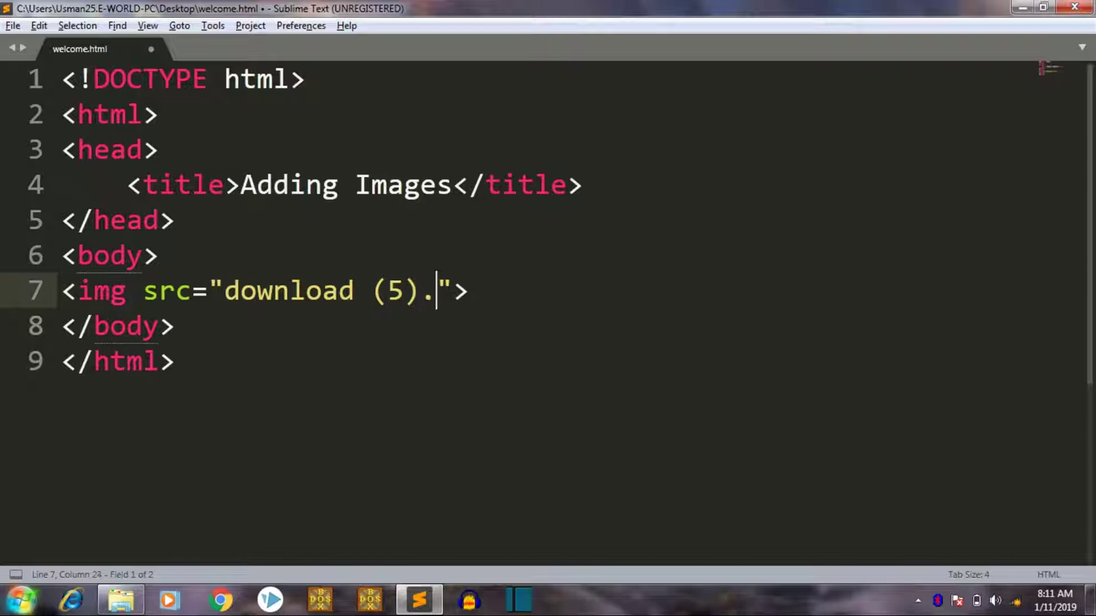
type("jpg")
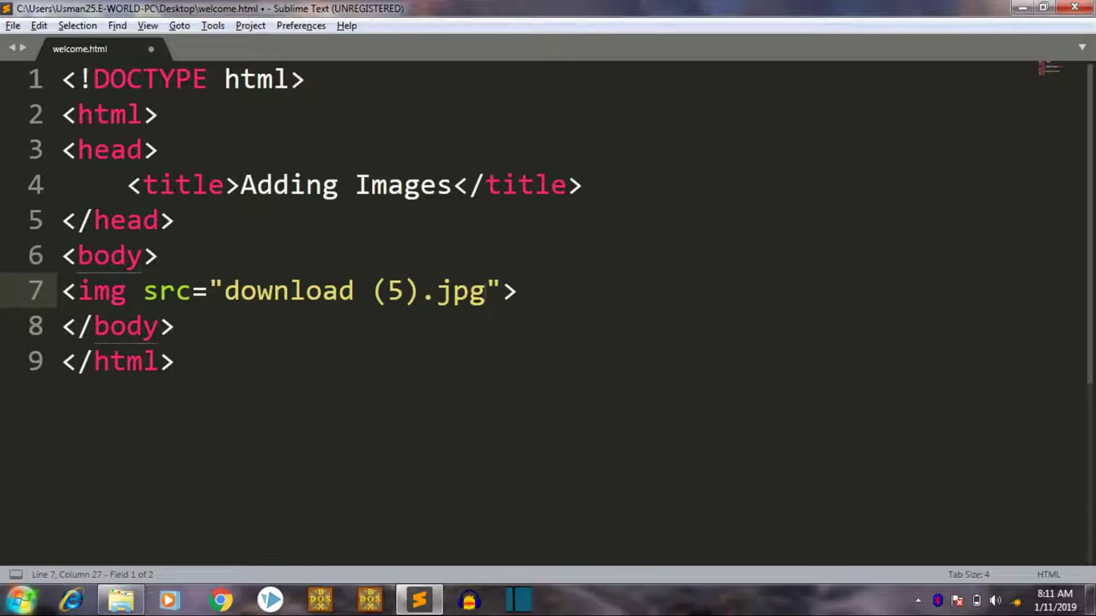
key("Right")
key("Right")
key("ctrl+s")
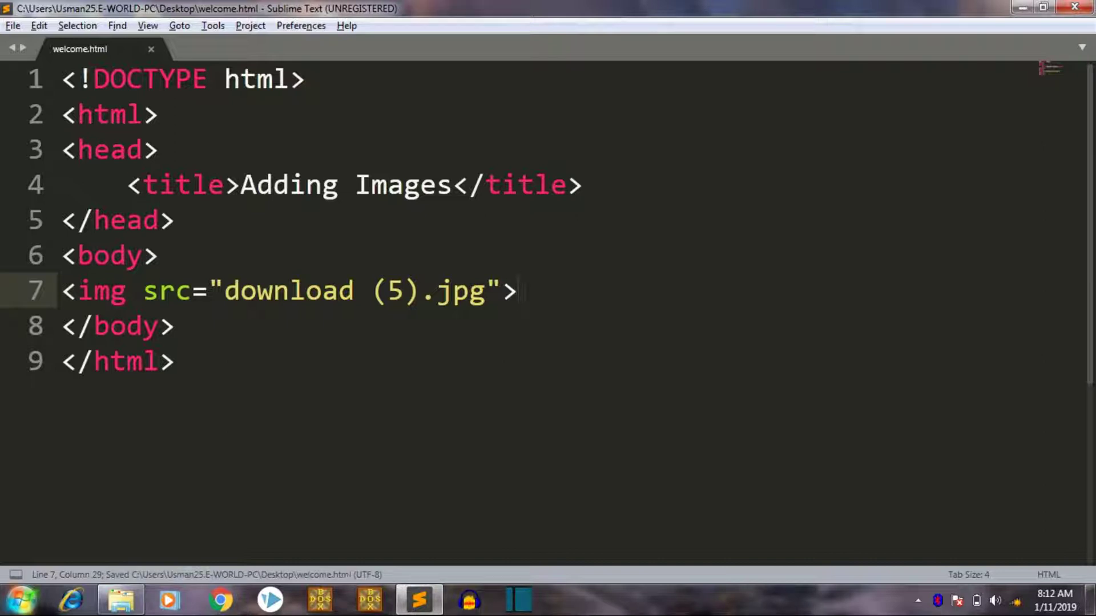
Preview welcome.html in Chrome with Open in Browser; the image fails to load
right_click(447, 217)
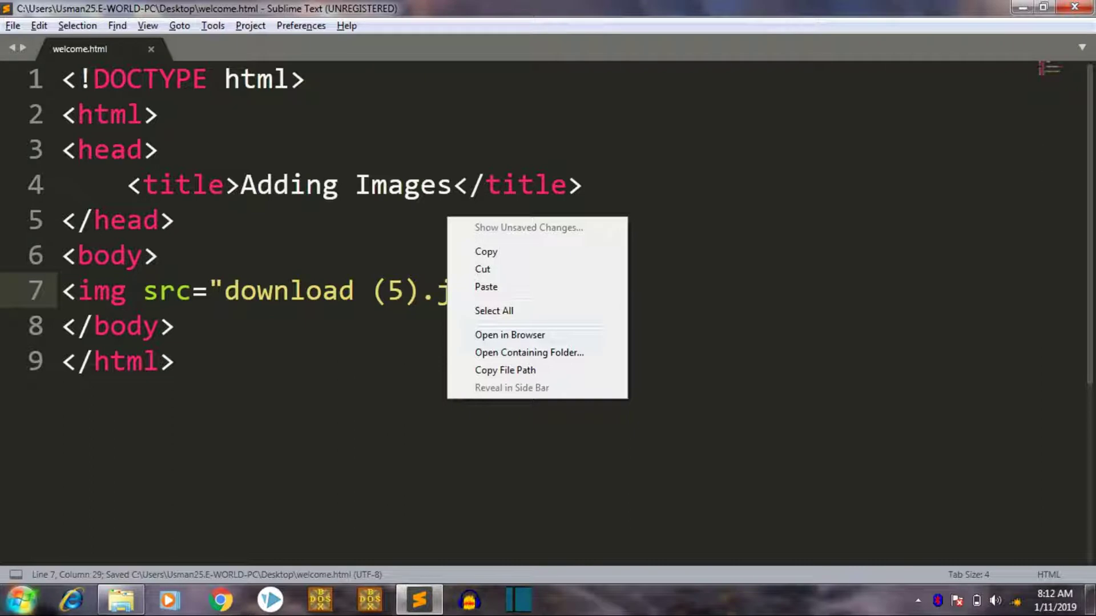
left_click(509, 336)
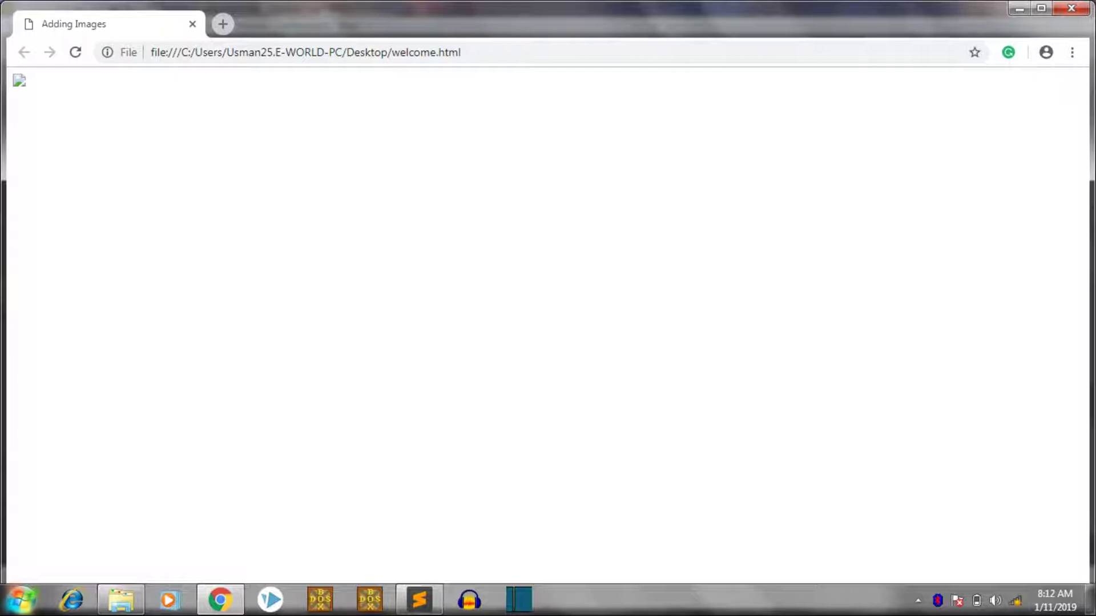
key("alt+Tab")
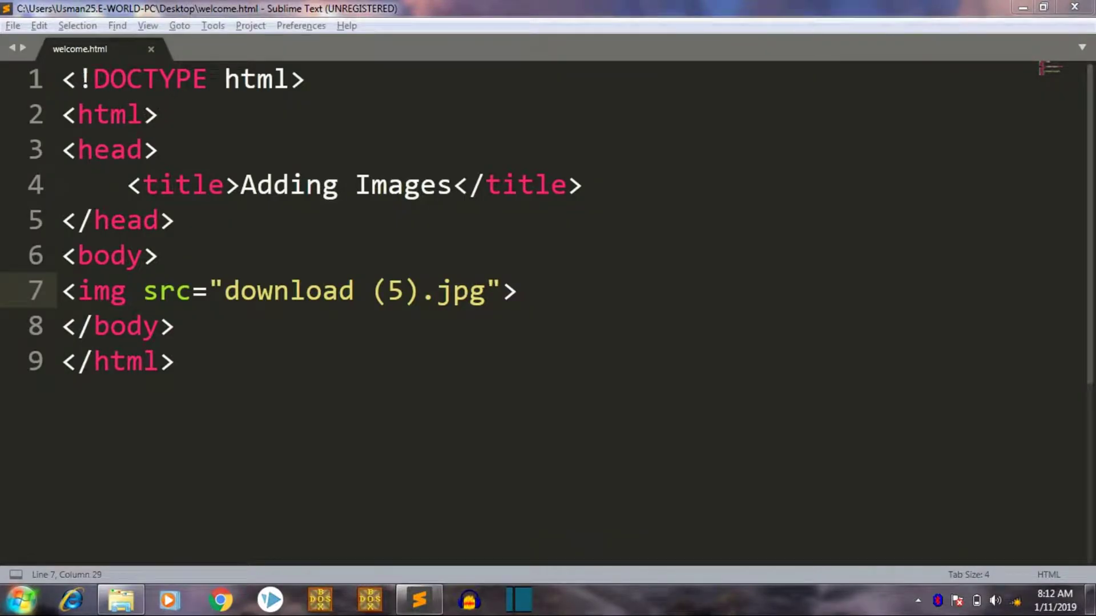
Select and cut both files in the html docs folder
key("alt+Tab")
key("alt+Tab")
key("alt+Tab")
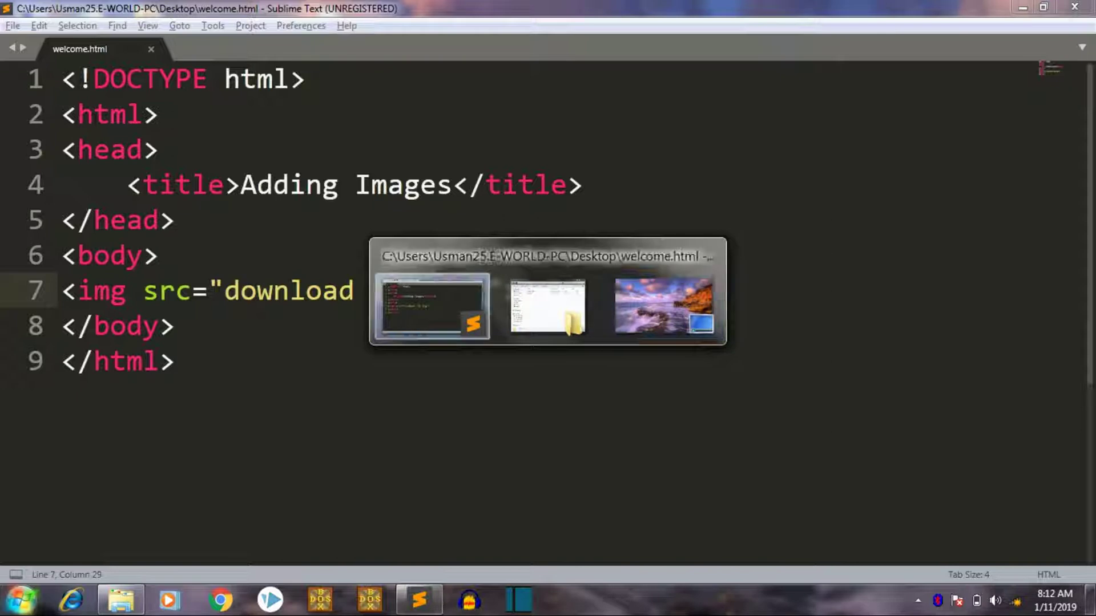
key("alt+Tab")
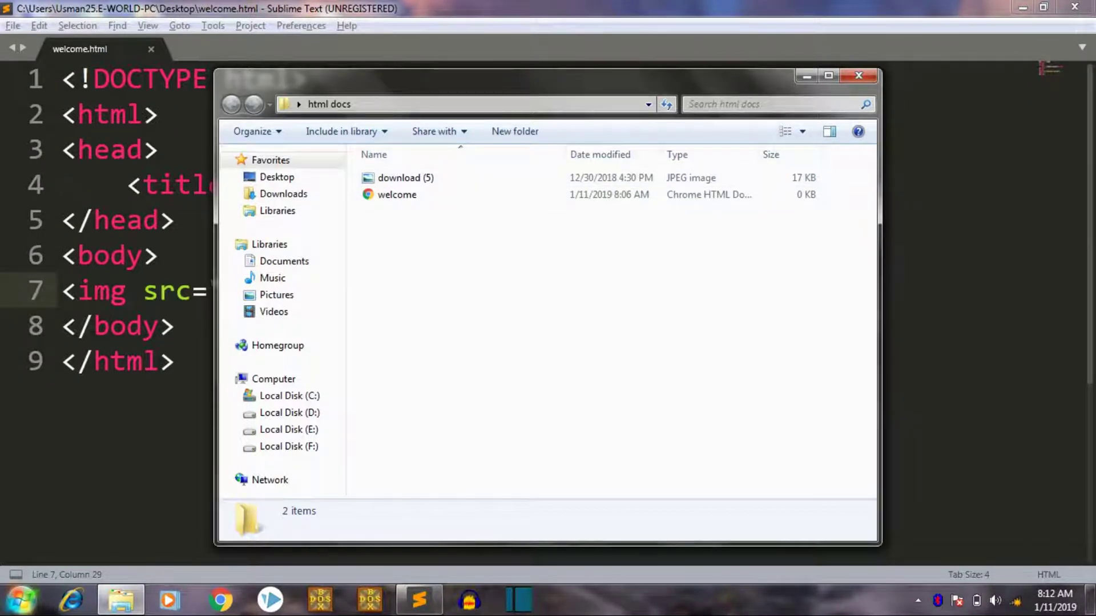
left_click_drag(801, 225, 744, 169)
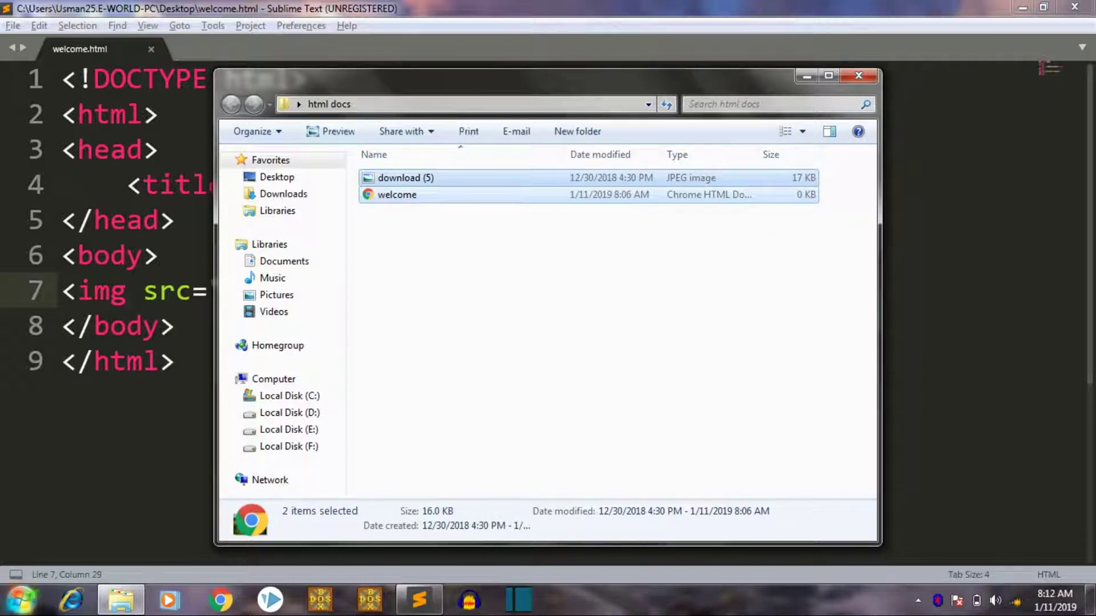
key("ctrl+x")
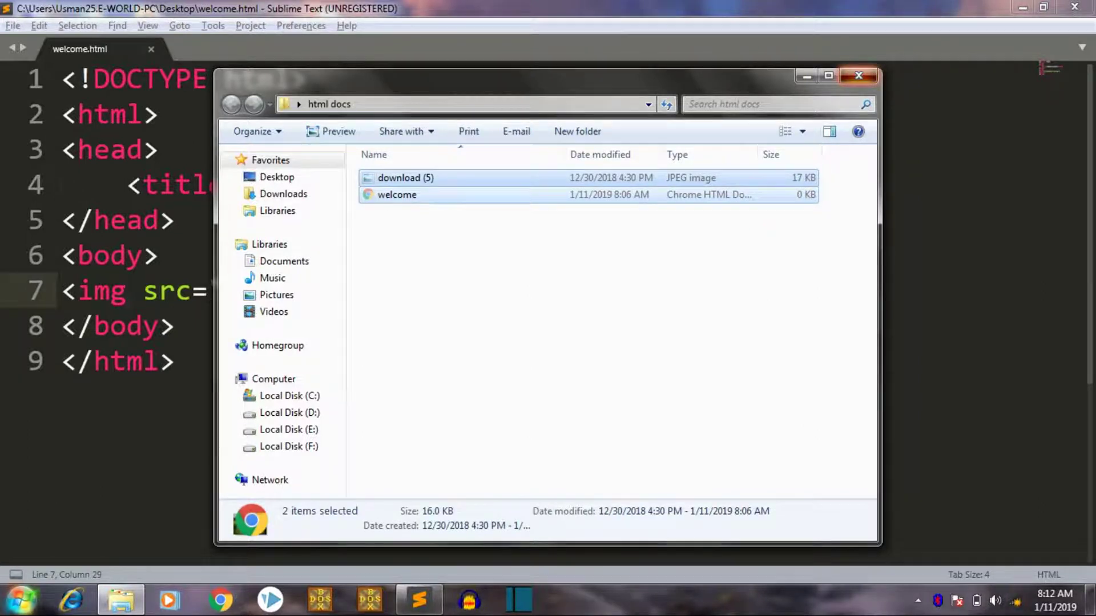
left_click(858, 75)
Move download (5).jpg from html docs onto the desktop
key("super+d")
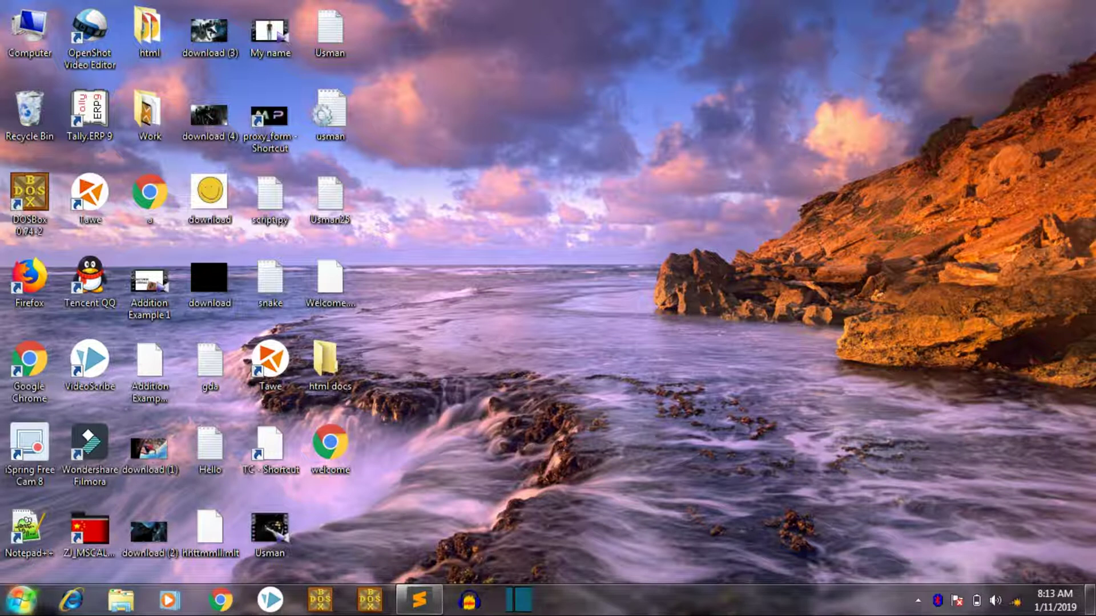
double_click(326, 364)
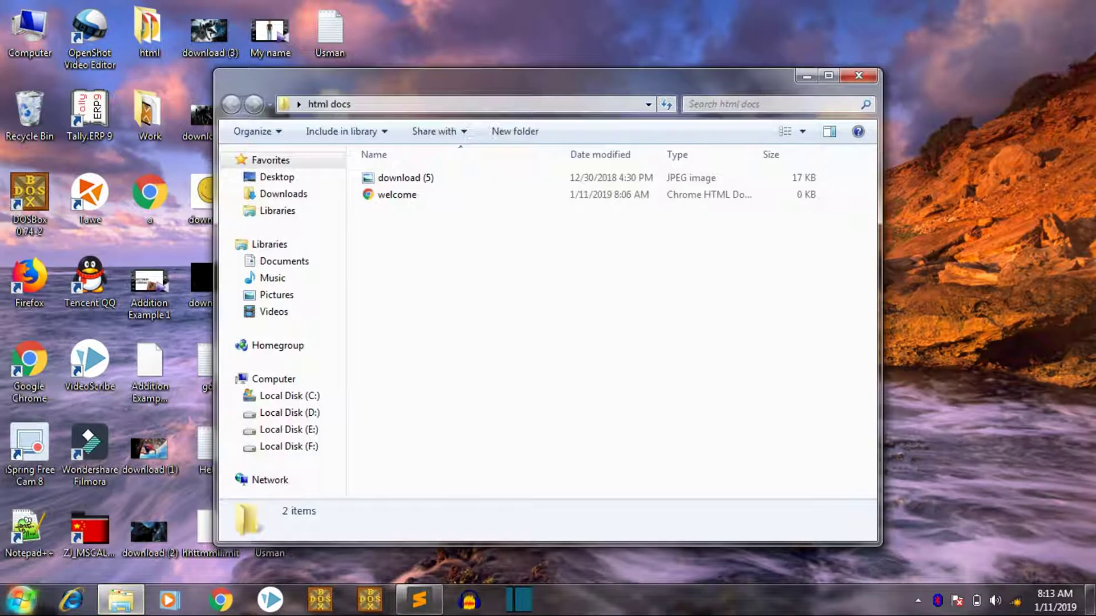
left_click(397, 195)
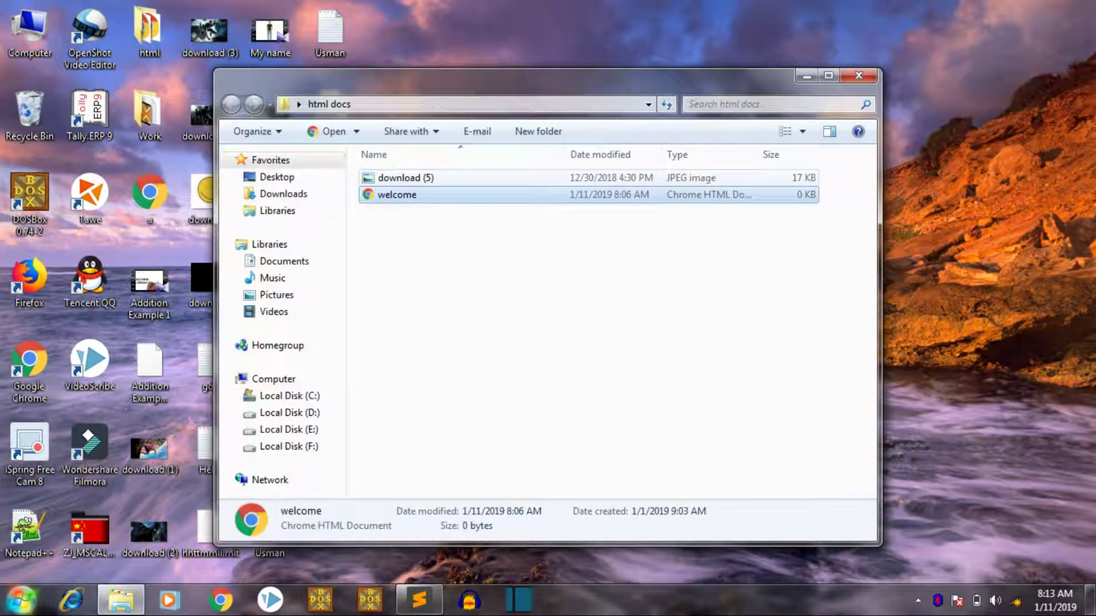
key("Up")
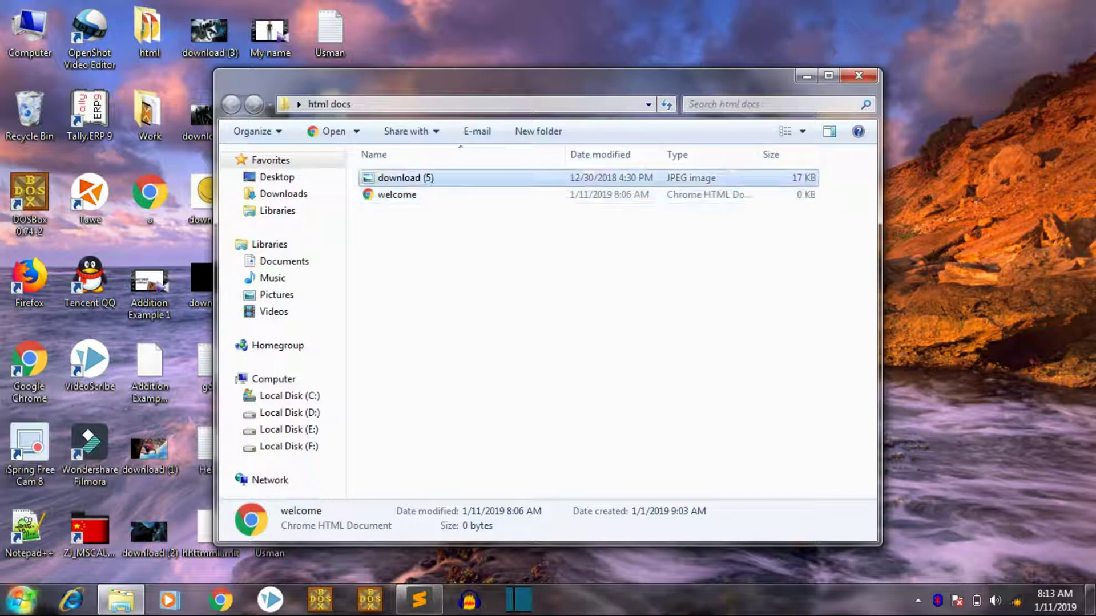
key("shift+Down")
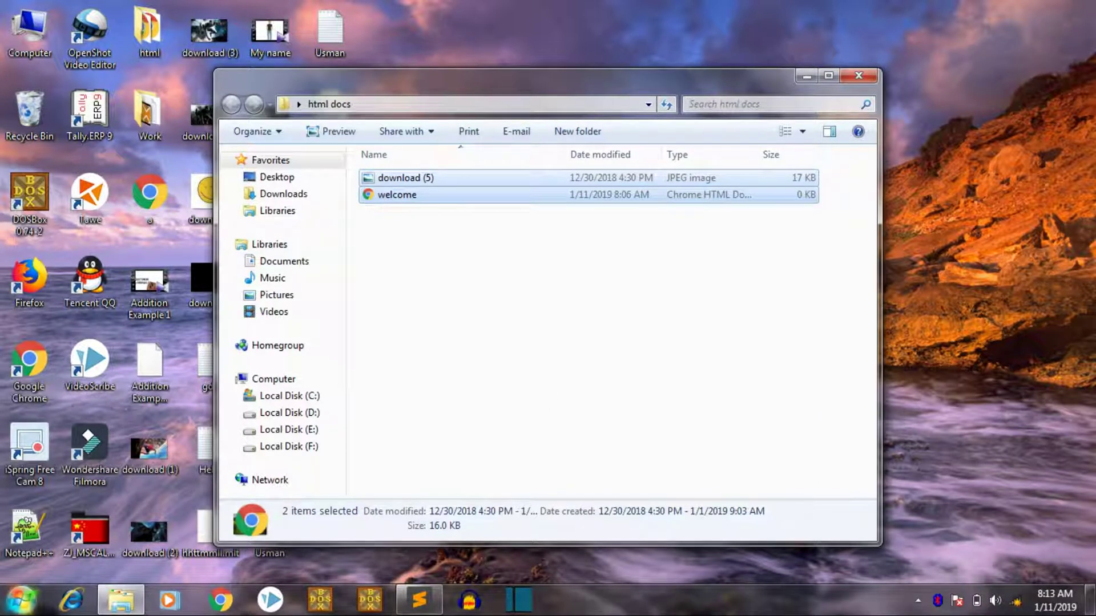
key("shift+Up")
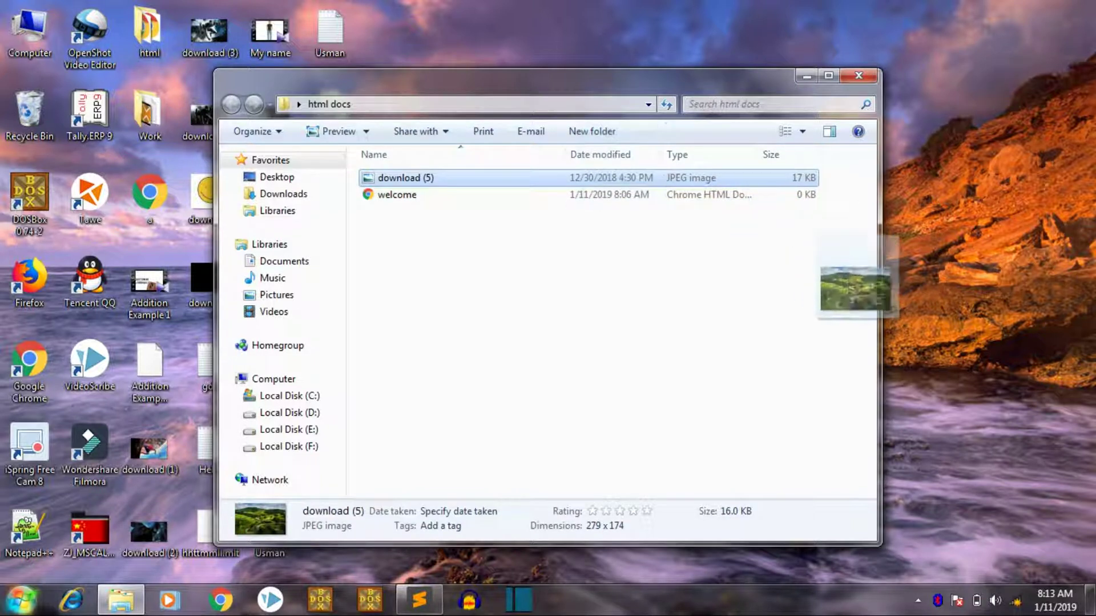
left_click_drag(771, 177, 900, 338)
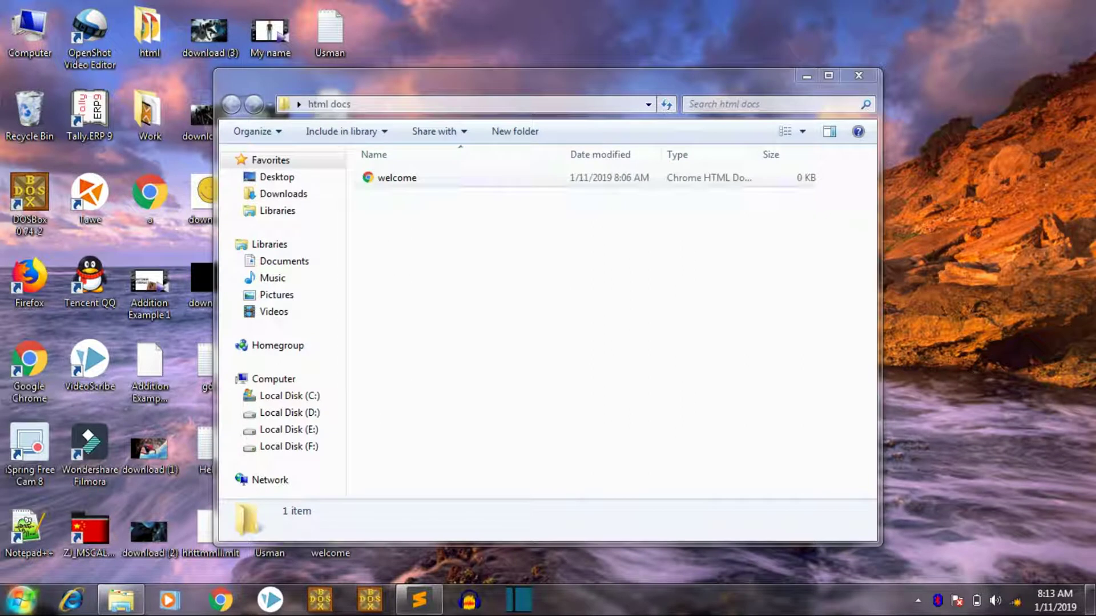
Move welcome.html to the desktop, replacing the existing desktop copy
left_click(397, 177)
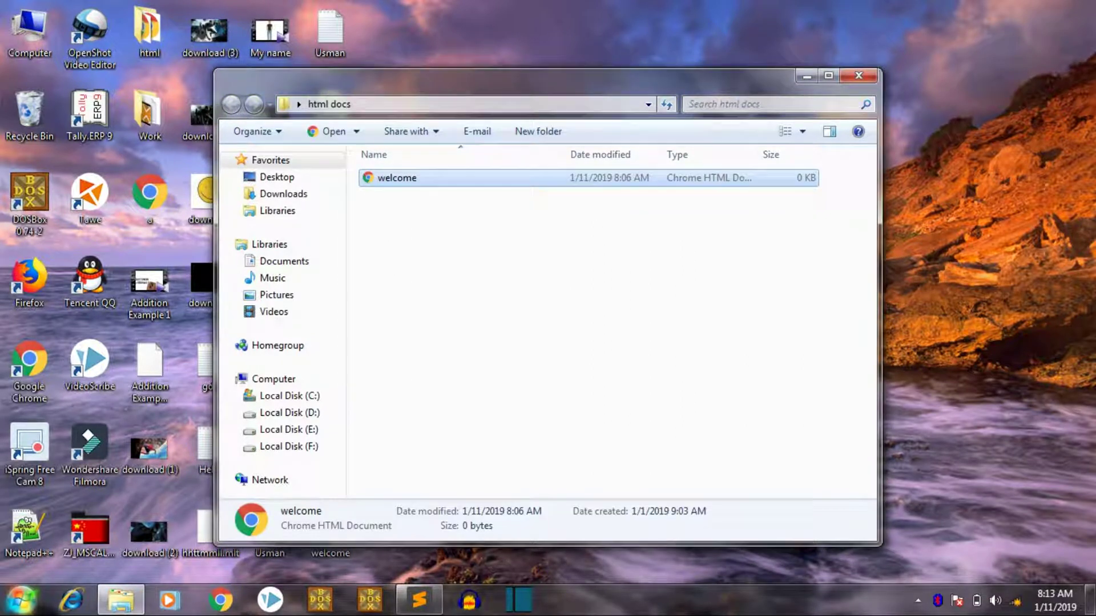
key("Return")
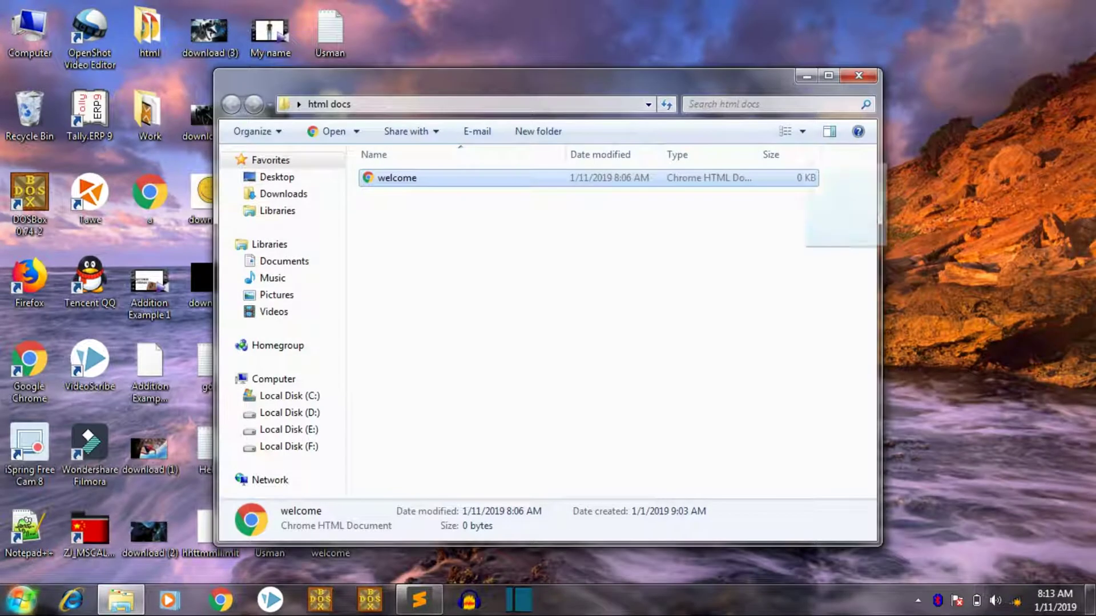
left_click_drag(329, 553, 856, 223)
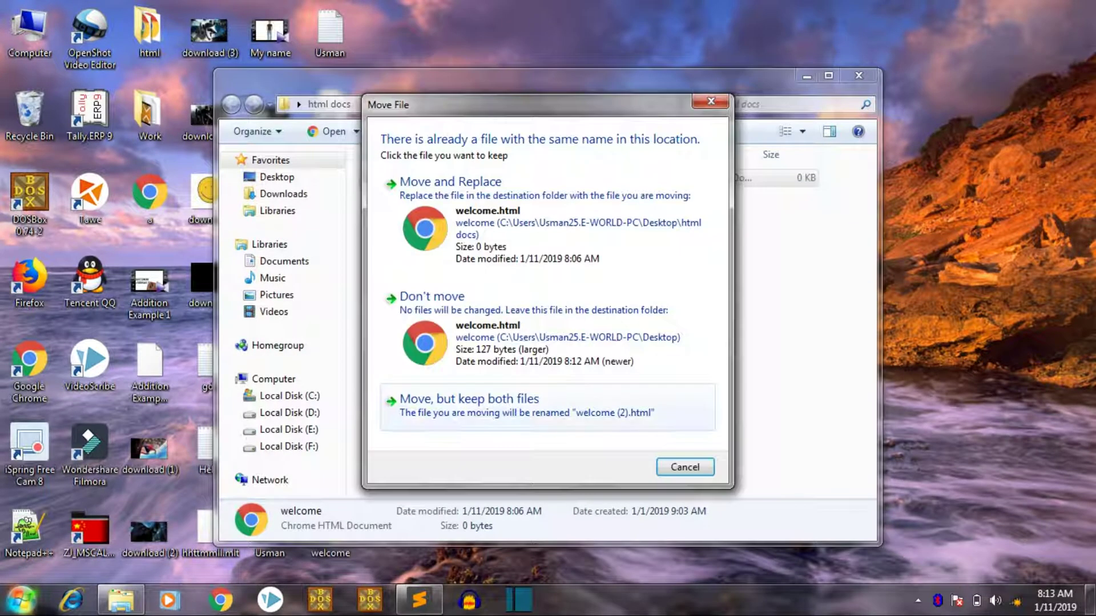
left_click(514, 224)
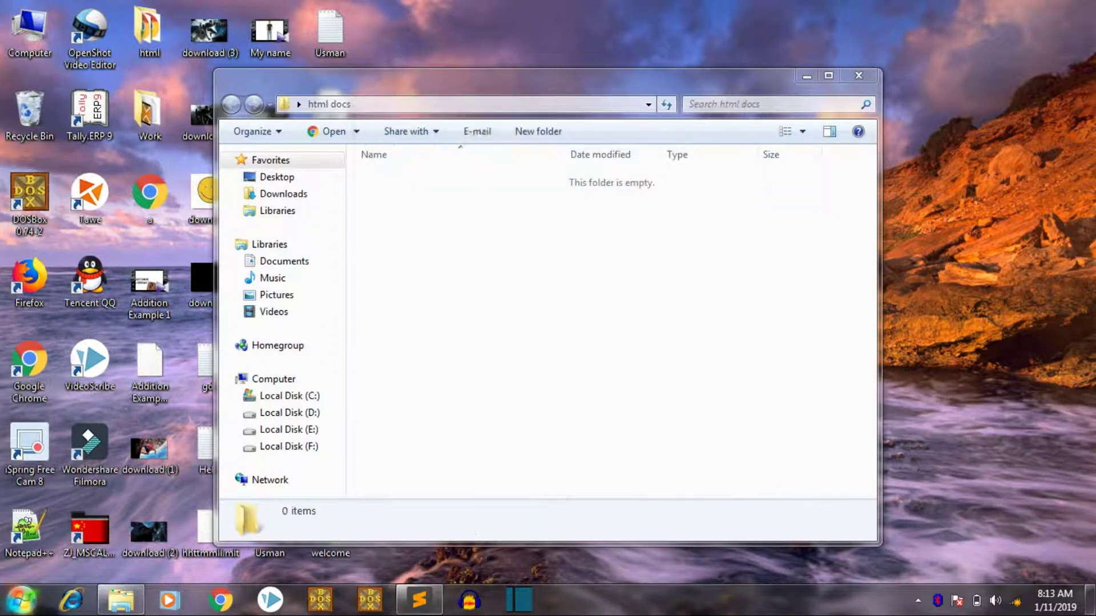
left_click(859, 76)
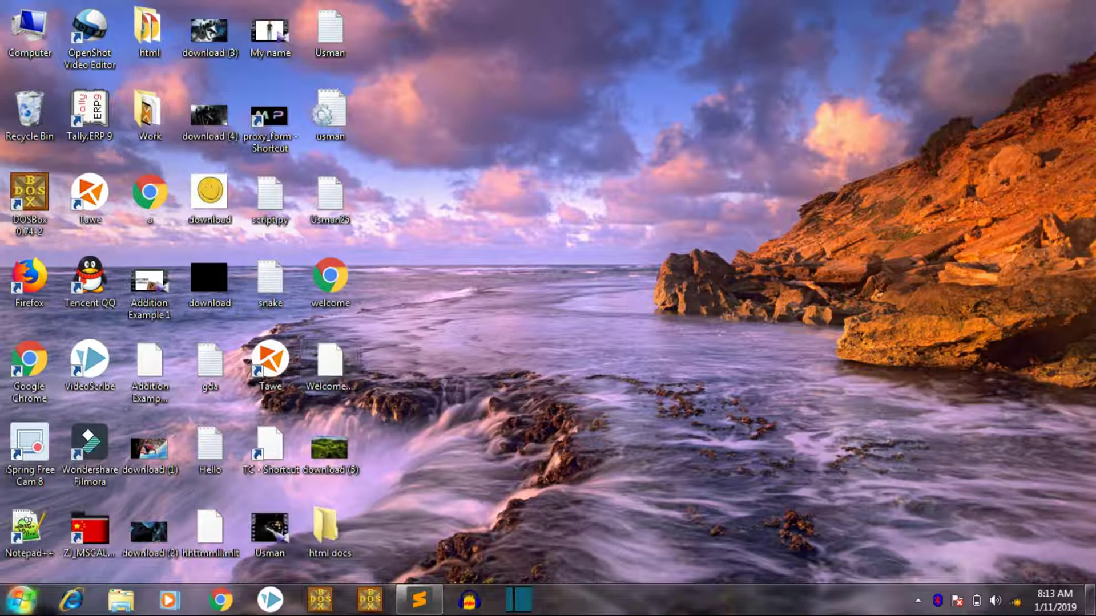
Expand the HTML skeleton and correct the page title to 'Adding Images'
left_click(488, 304)
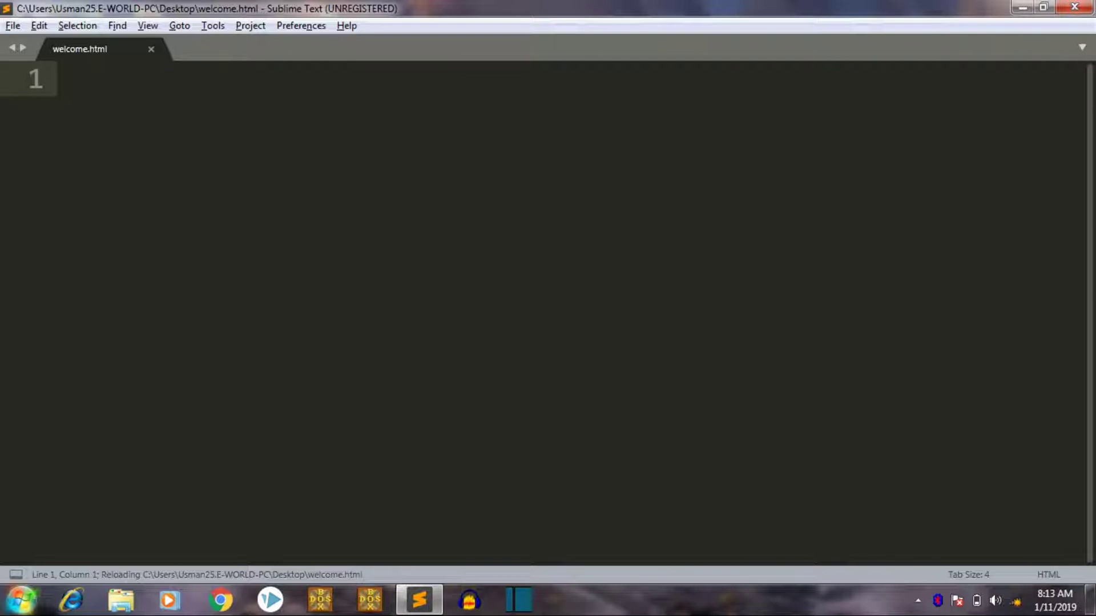
type("<")
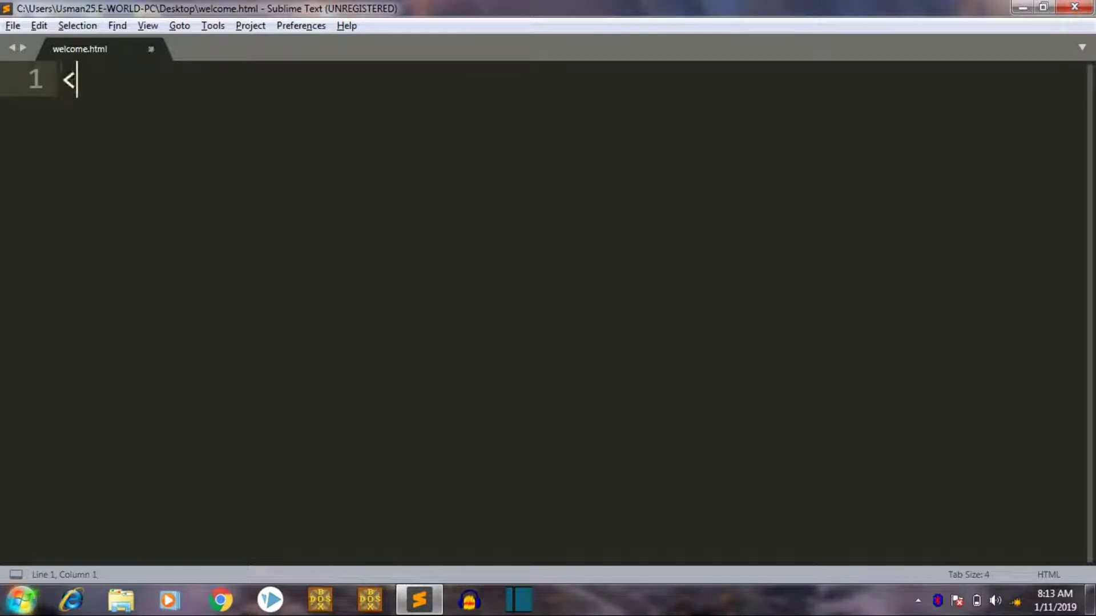
type("ht")
key("Tab")
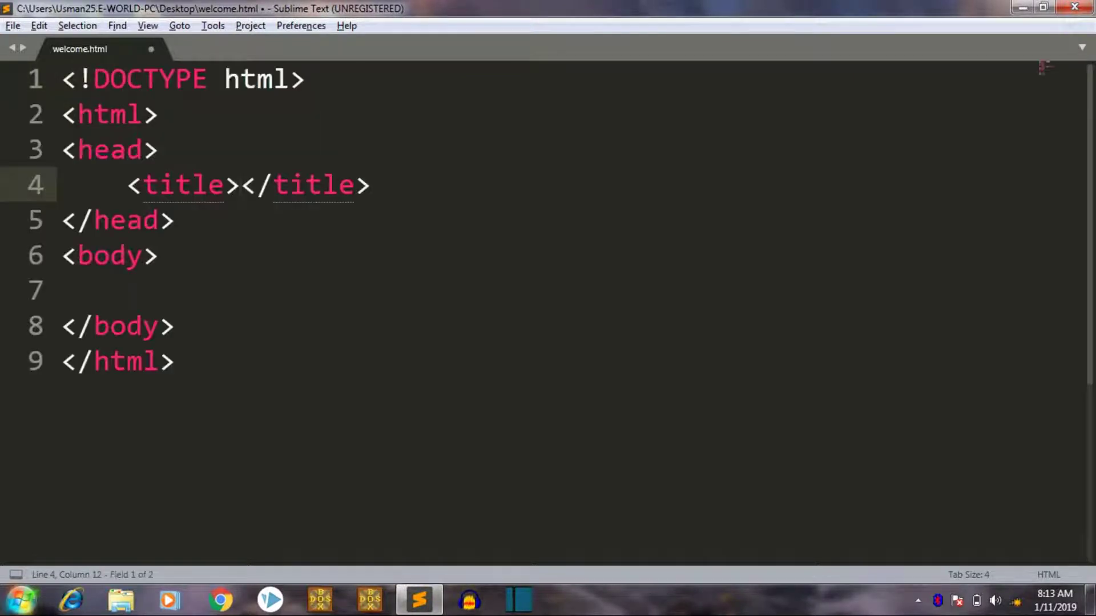
type("AD")
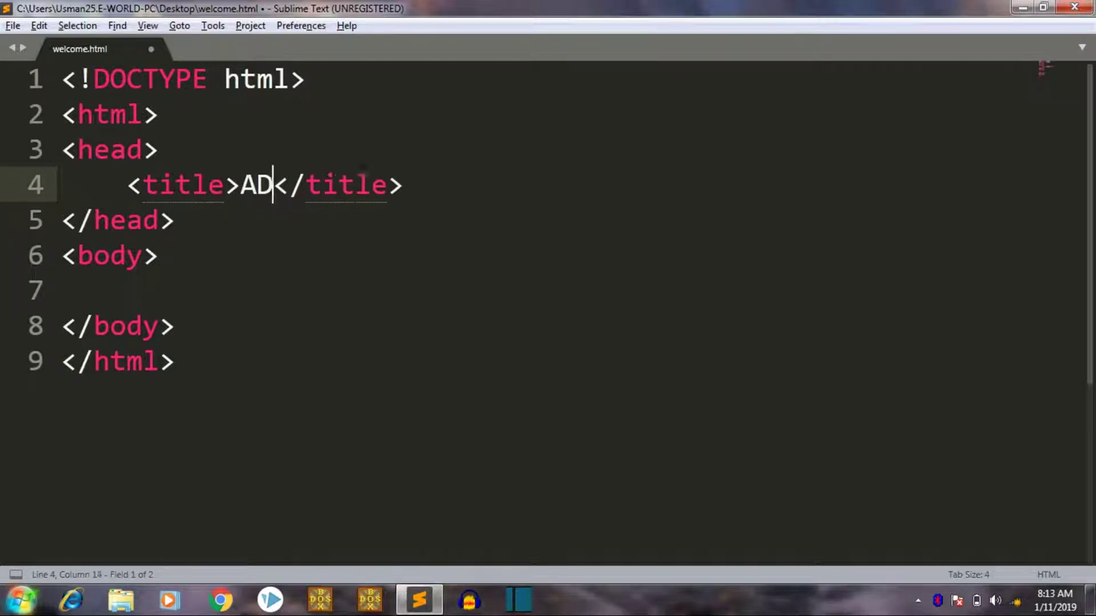
type("d")
key("BackSpace")
key("BackSpace")
type("ding")
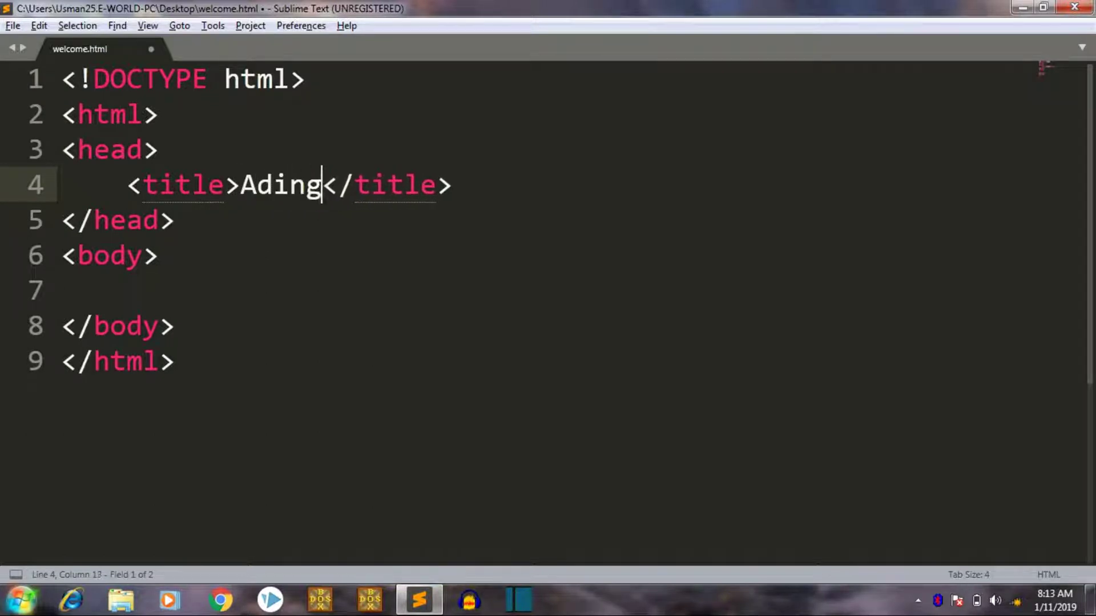
key("BackSpace")
key("BackSpace")
key("BackSpace")
key("BackSpace")
type("d")
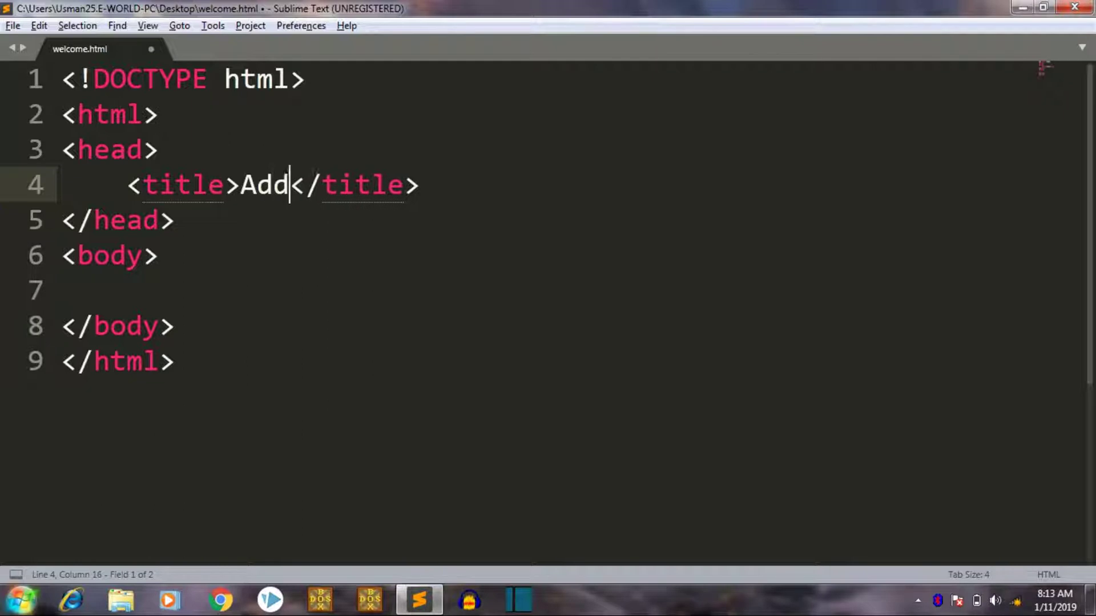
type("ing Ima")
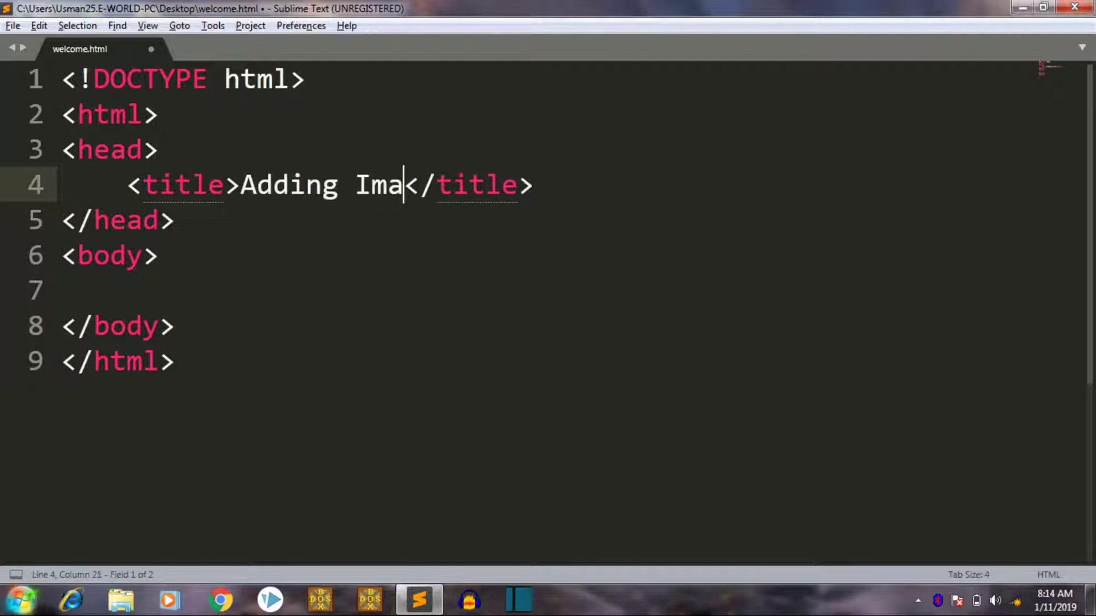
type("ges")
Add an img tag with source 'download (5).jpg' in the body and save
key("Down")
key("Down")
key("Down")
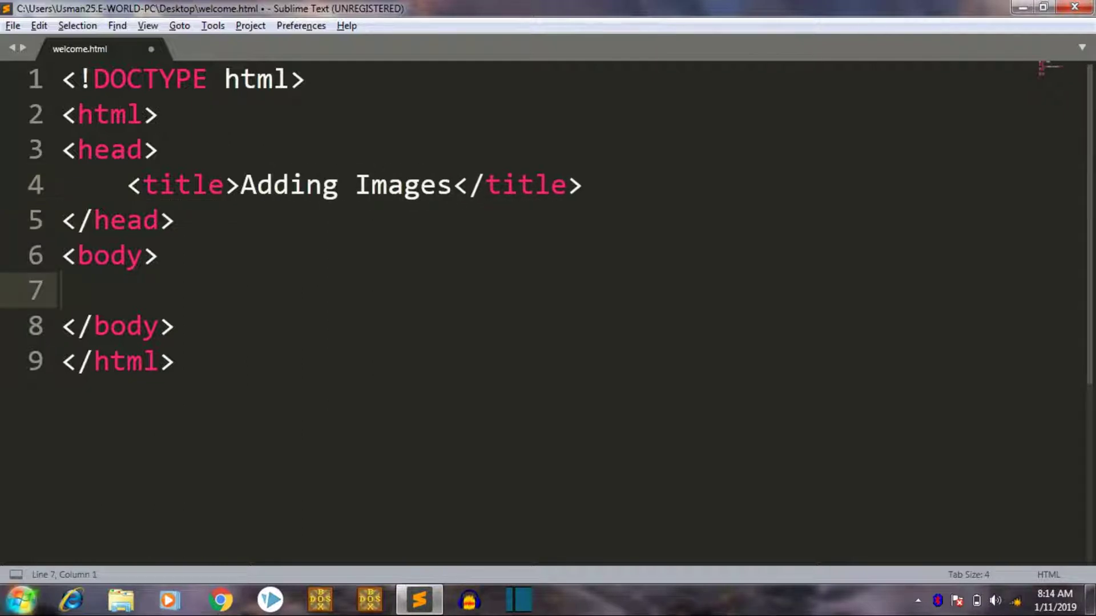
type("<img")
key("Tab")
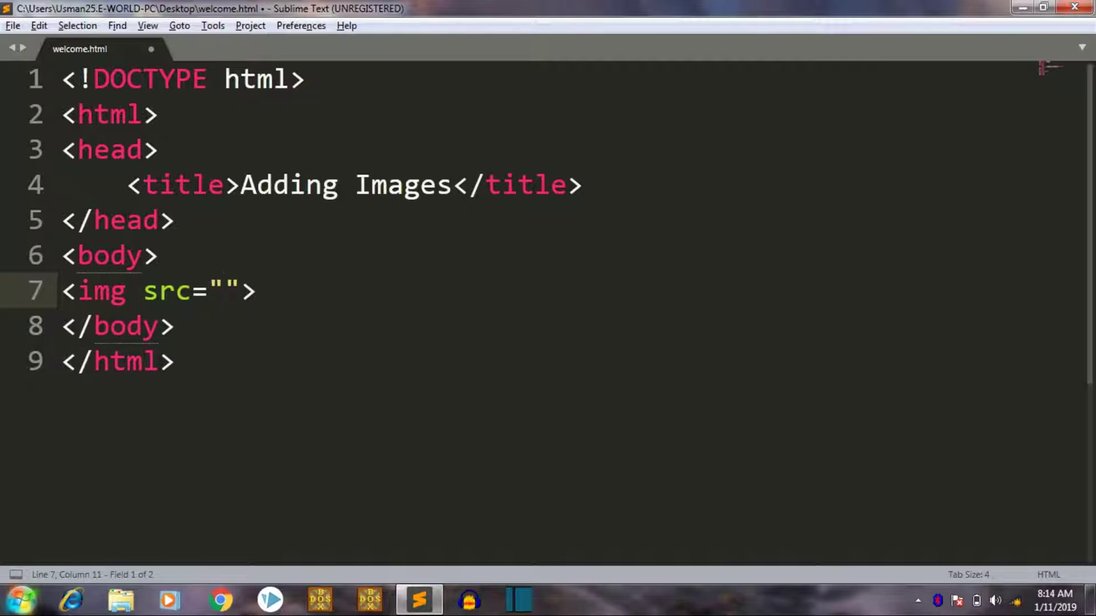
type("doe")
key("BackSpace")
type("w")
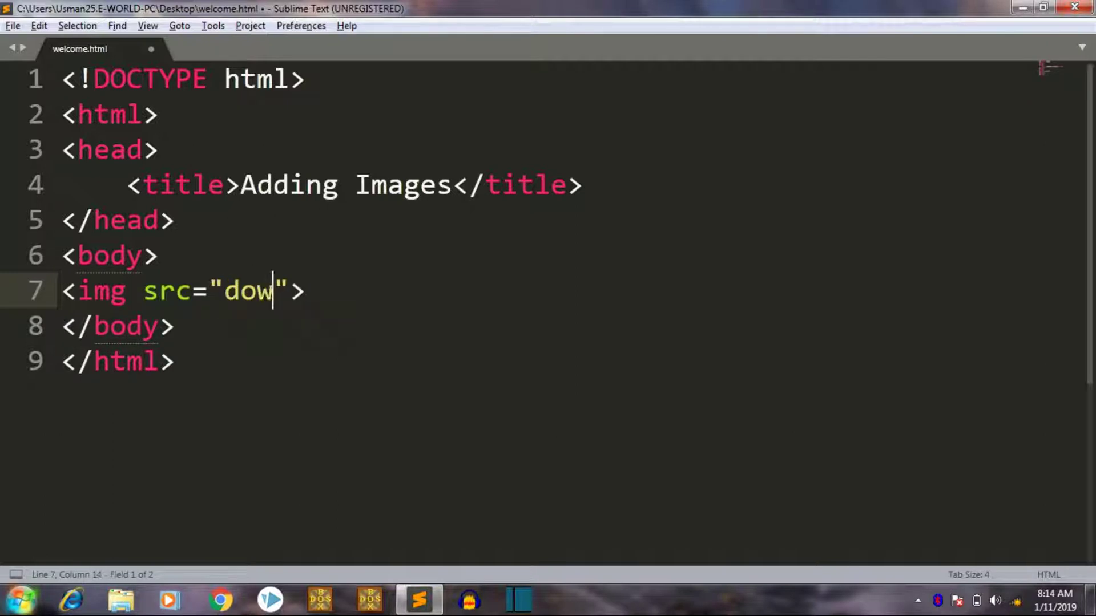
type("nload ")
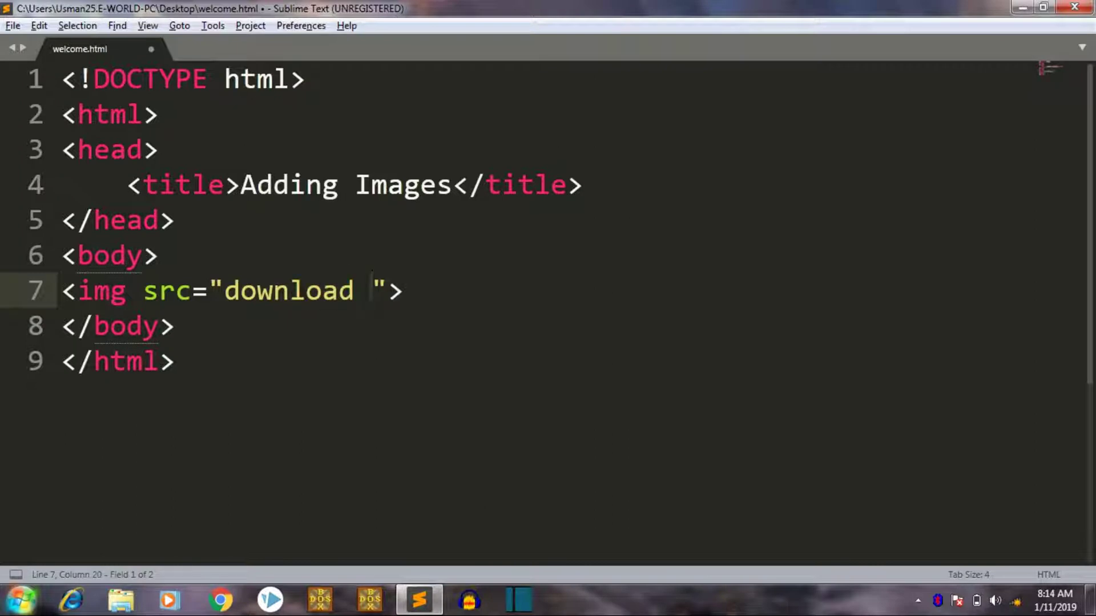
type("9")
key("BackSpace")
type("(")
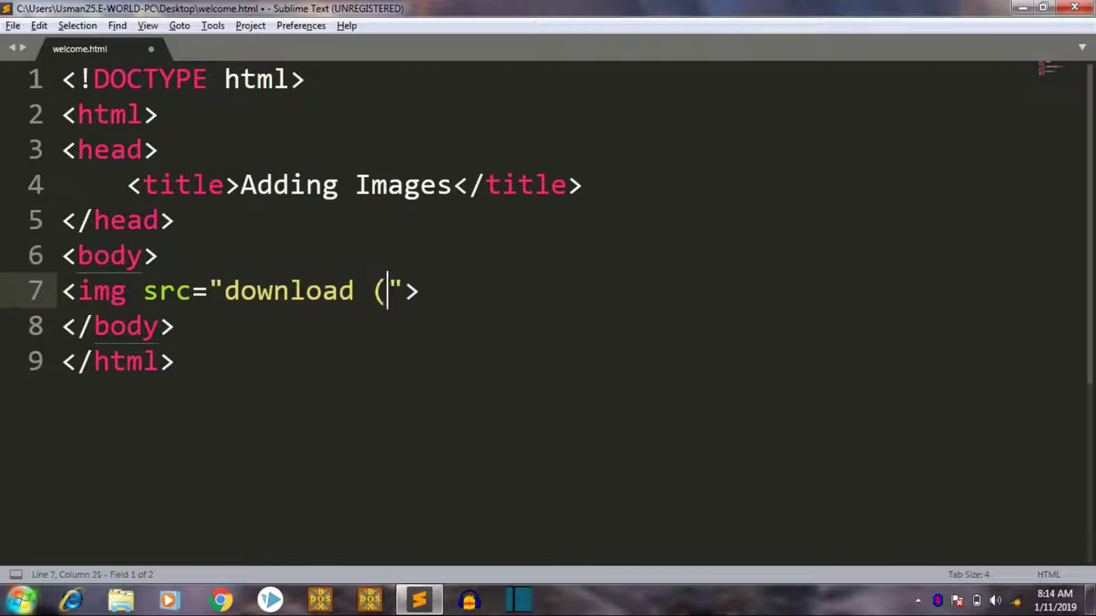
type("5)")
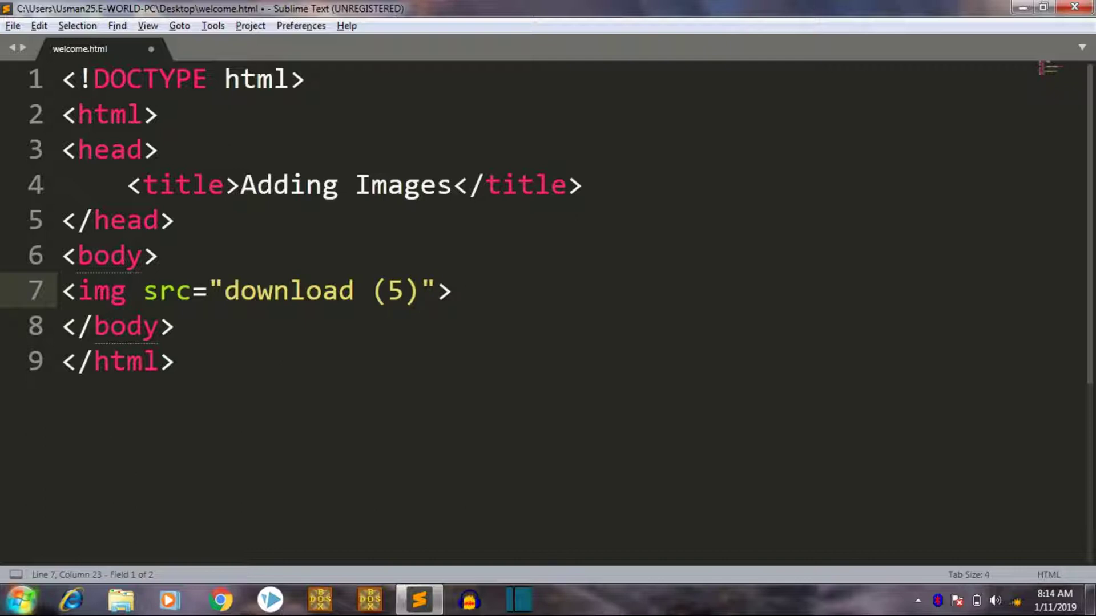
key("Tab")
key("Left")
key("Left")
type(".jpg")
key("Right")
key("Right")
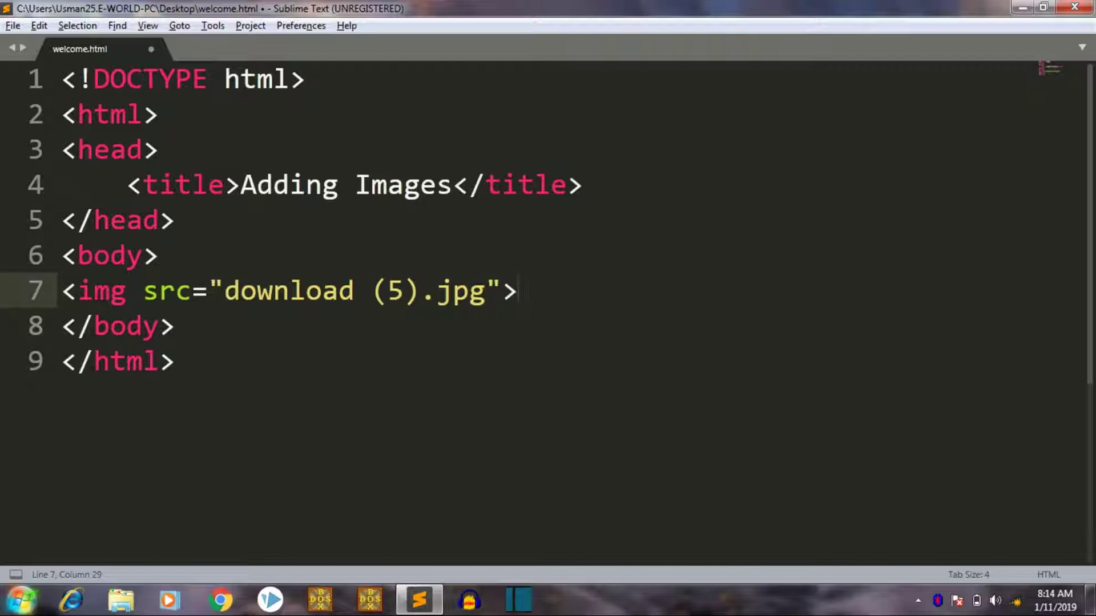
key("ctrl+s")
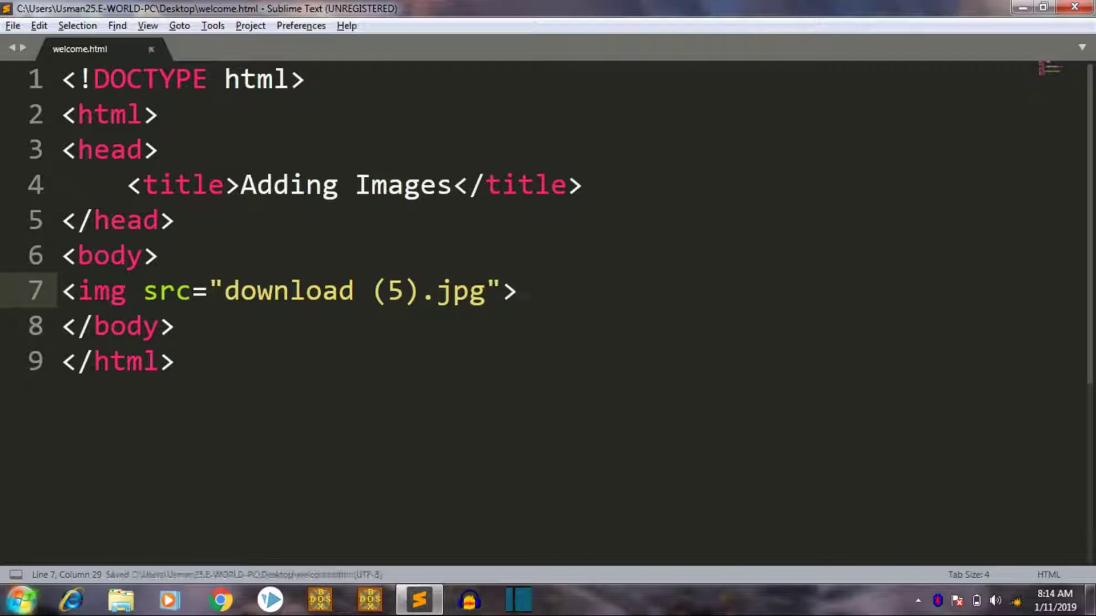
key("alt+Tab")
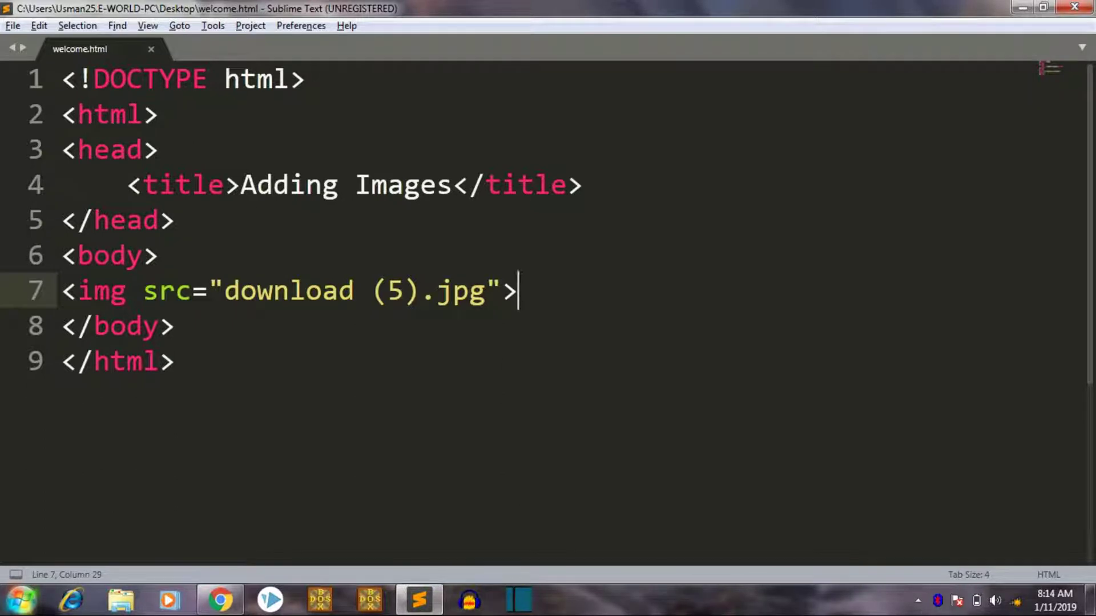
Insert an h1 'This is an image of nature' after the body tag and save
key("Up")
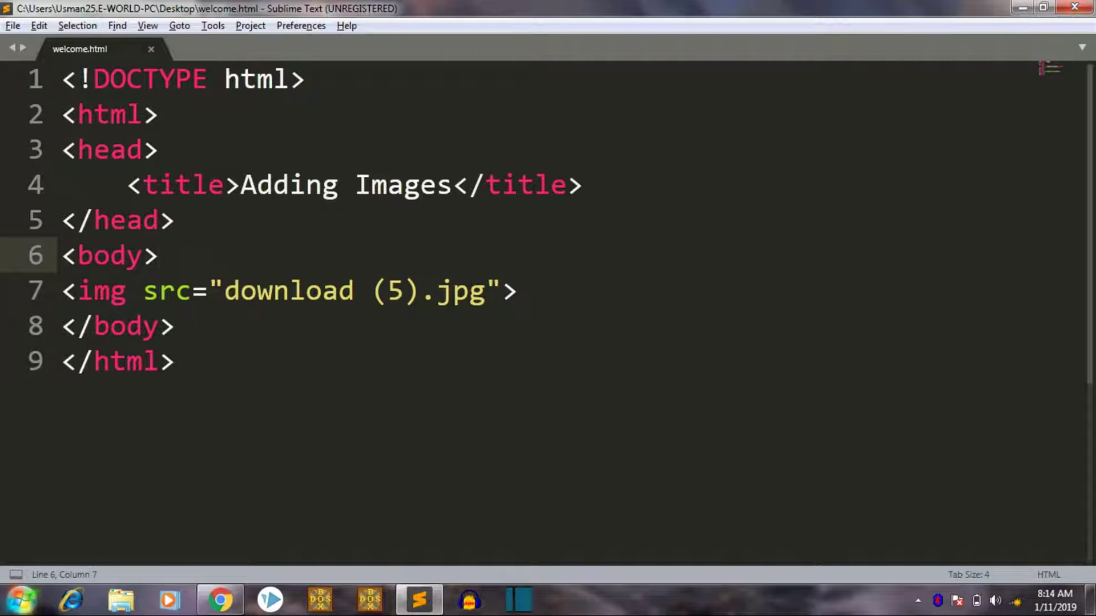
key("Return")
key("Tab")
type("<")
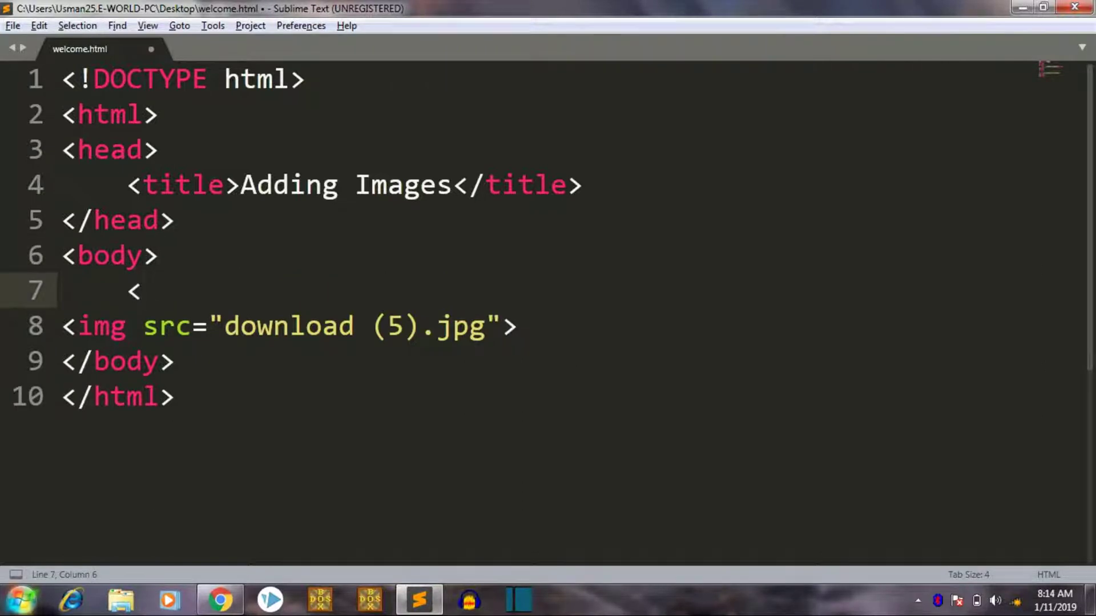
type("h1")
key("Tab")
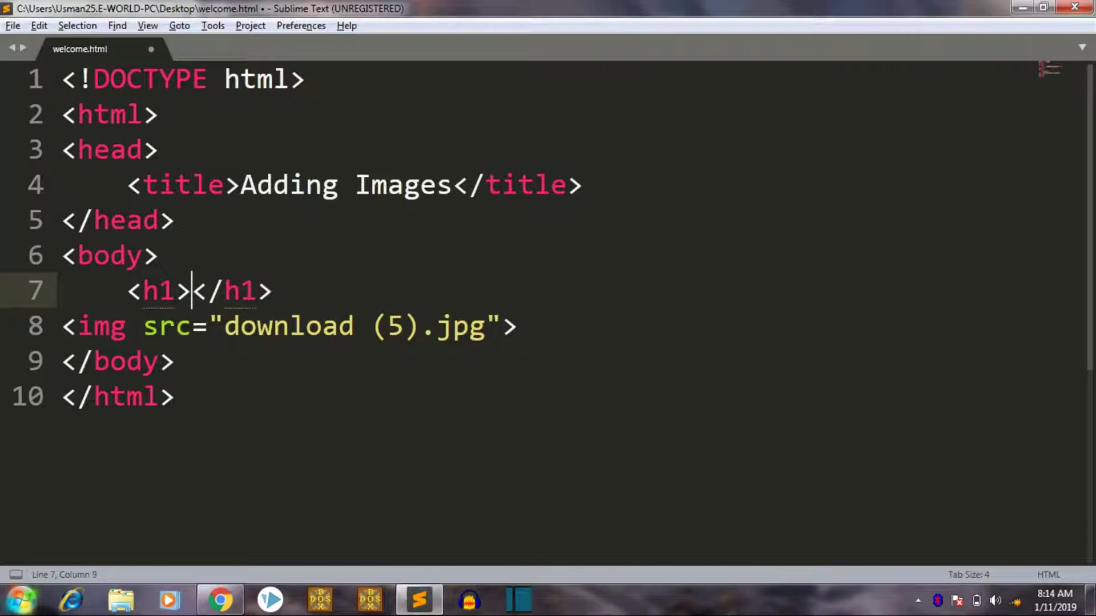
type("This is a")
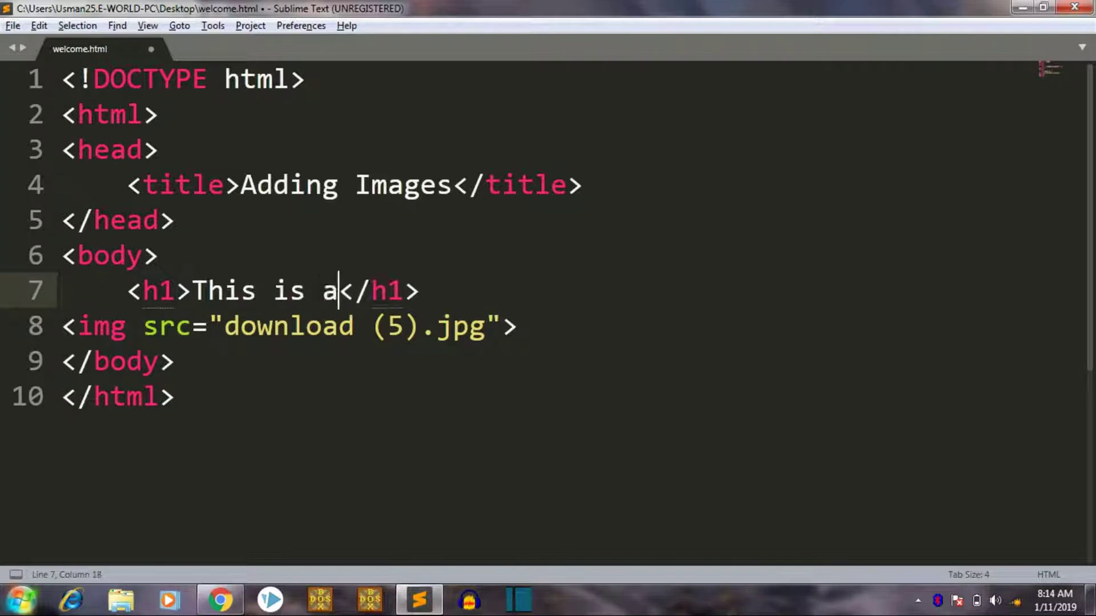
type("nimage")
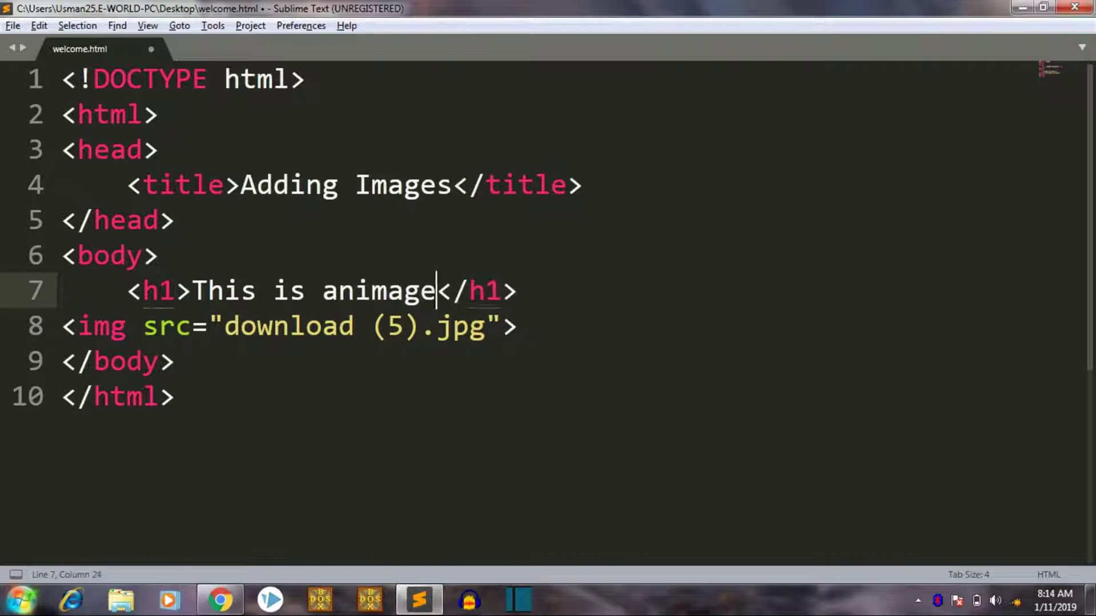
key("Left")
key("Left")
key("Left")
key("Left")
key("Left")
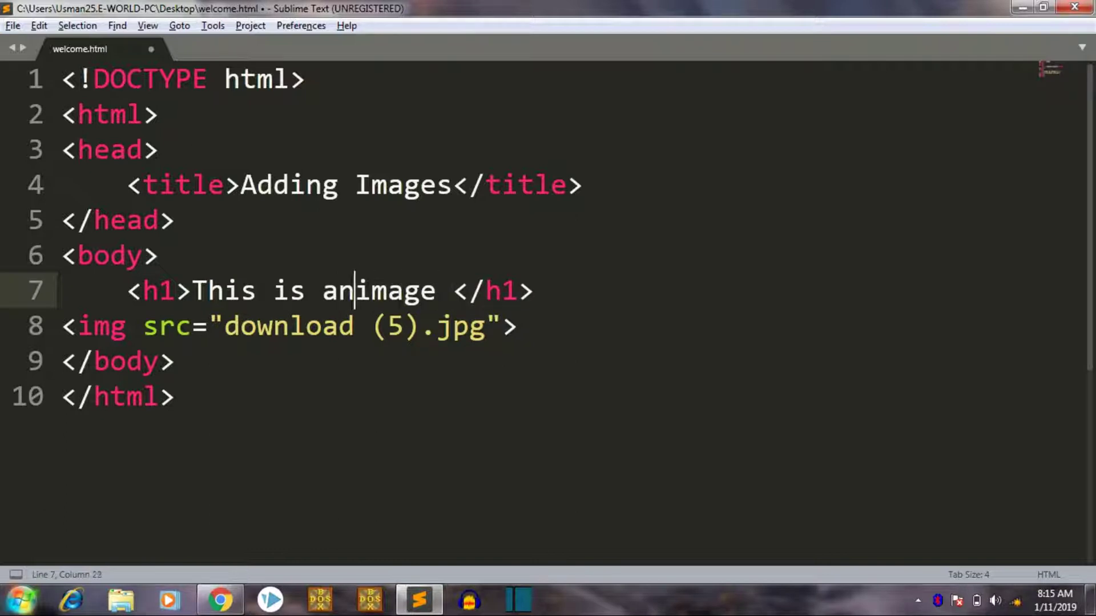
key("Right")
key("Right")
key("Right")
key("Right")
key("Right")
key("Right")
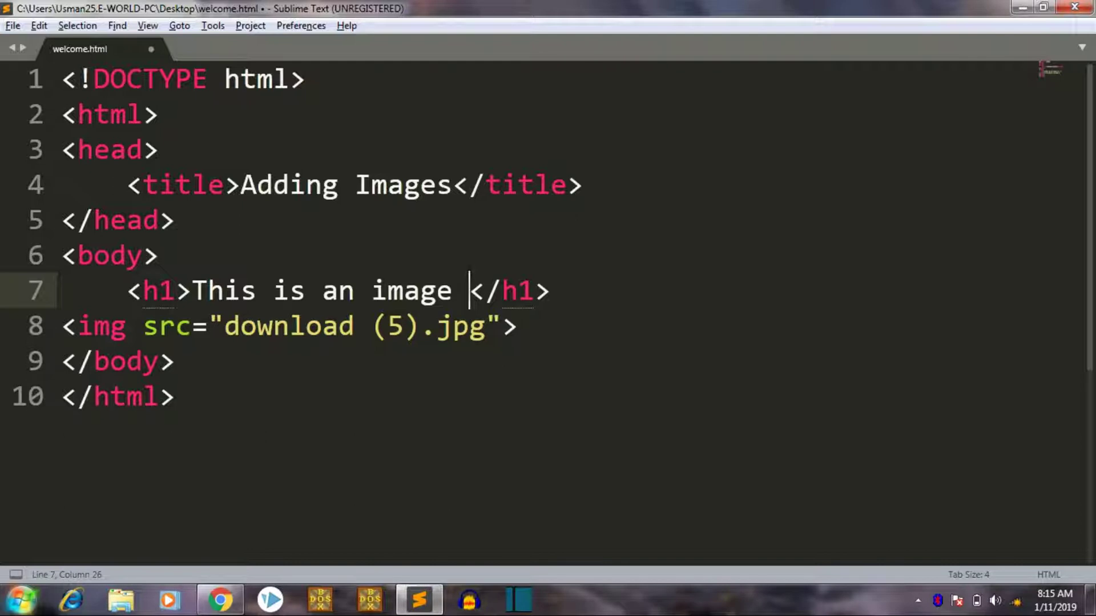
type("of ")
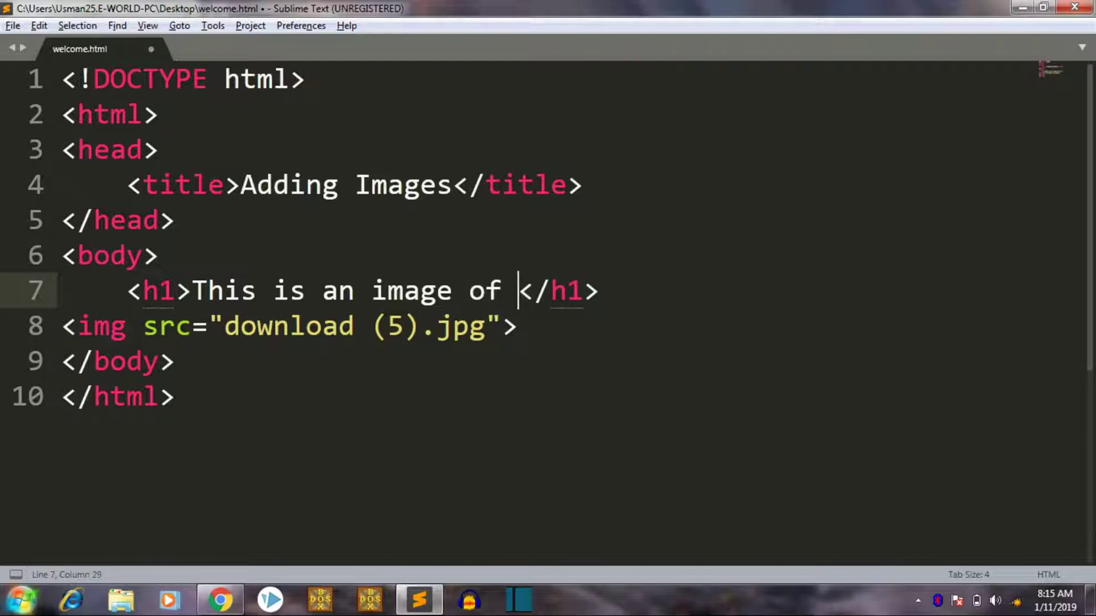
type("nature")
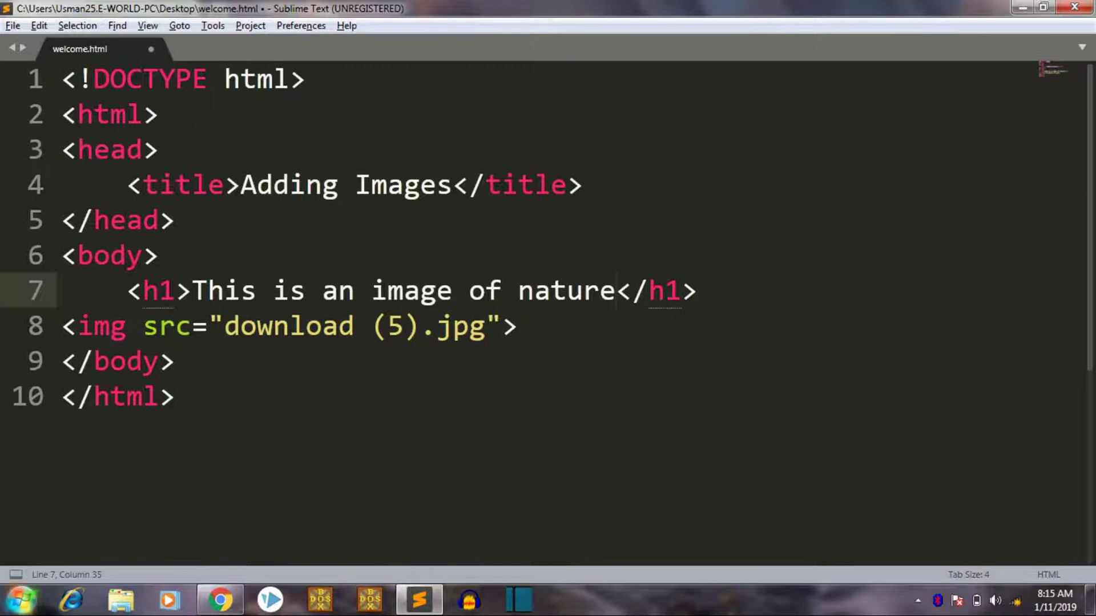
key("ctrl+s")
right_click(477, 259)
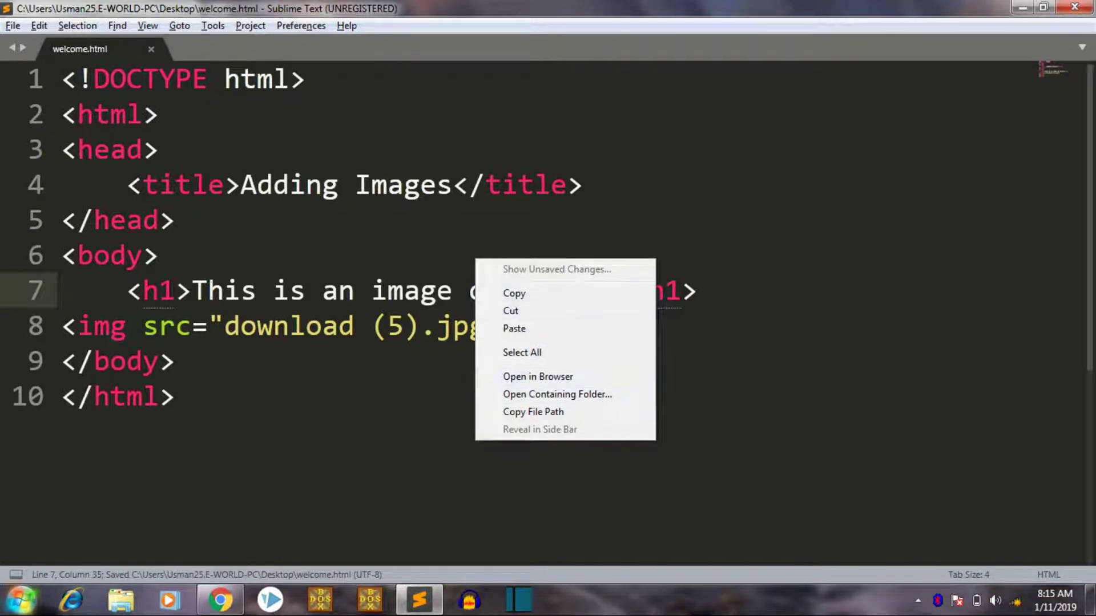
Reload welcome.html in Chrome with F5 so the heading appears above the image
left_click(205, 396)
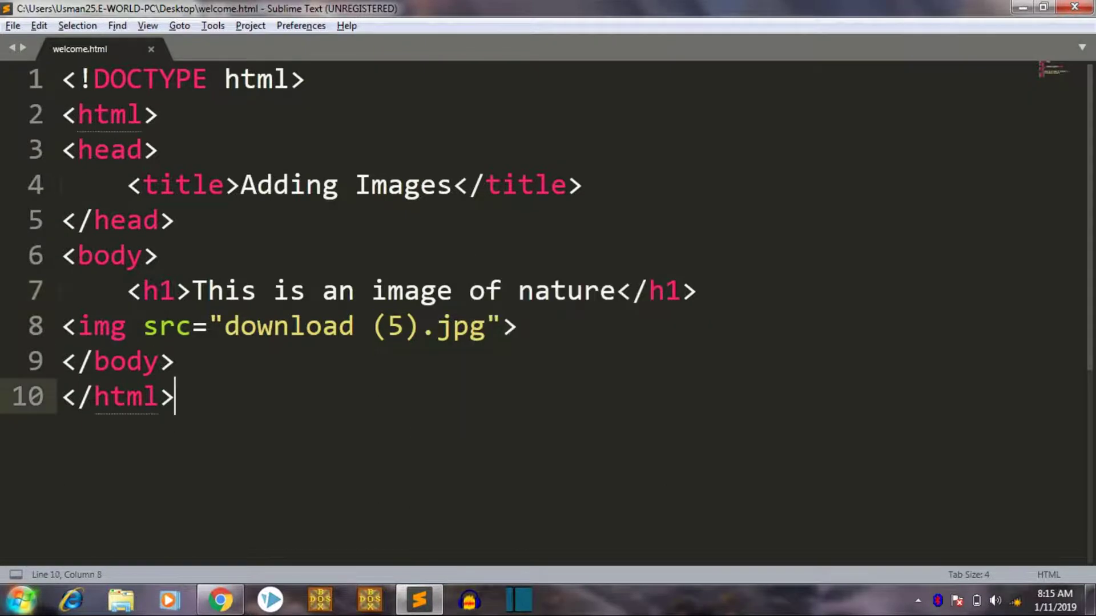
key("alt+Tab")
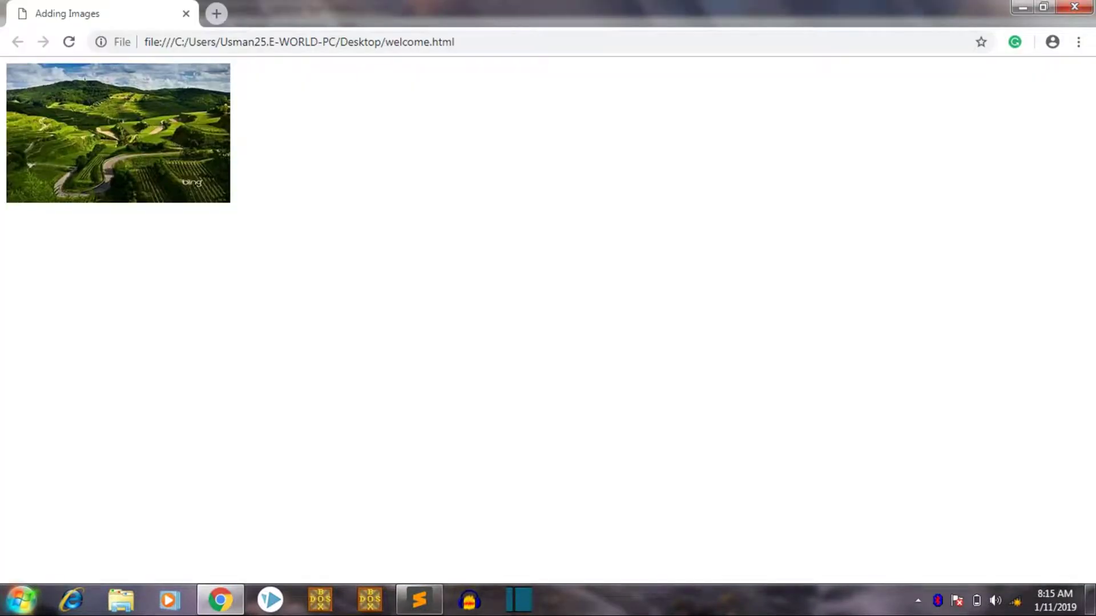
key("F5")
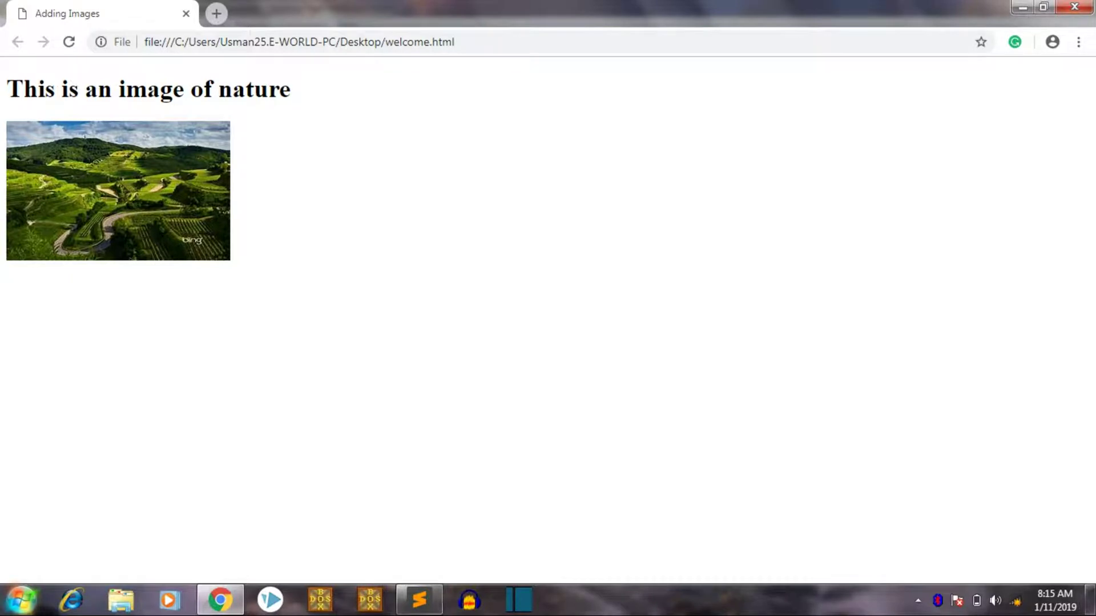
key("alt+Tab")
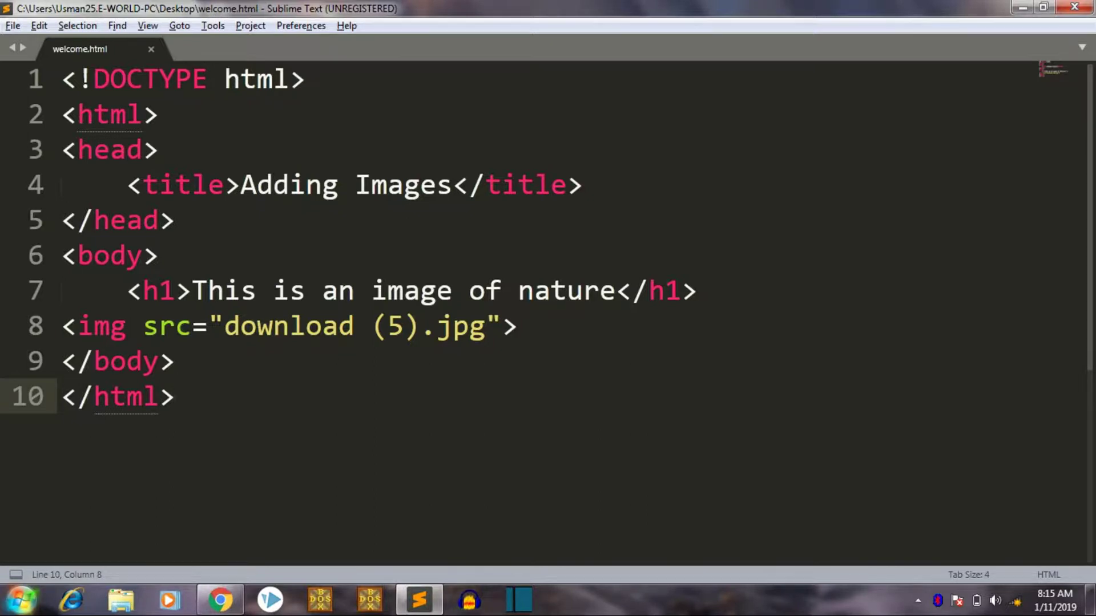
key("alt+Tab")
key("alt+Tab")
key("alt+Tab")
key("alt+Tab")
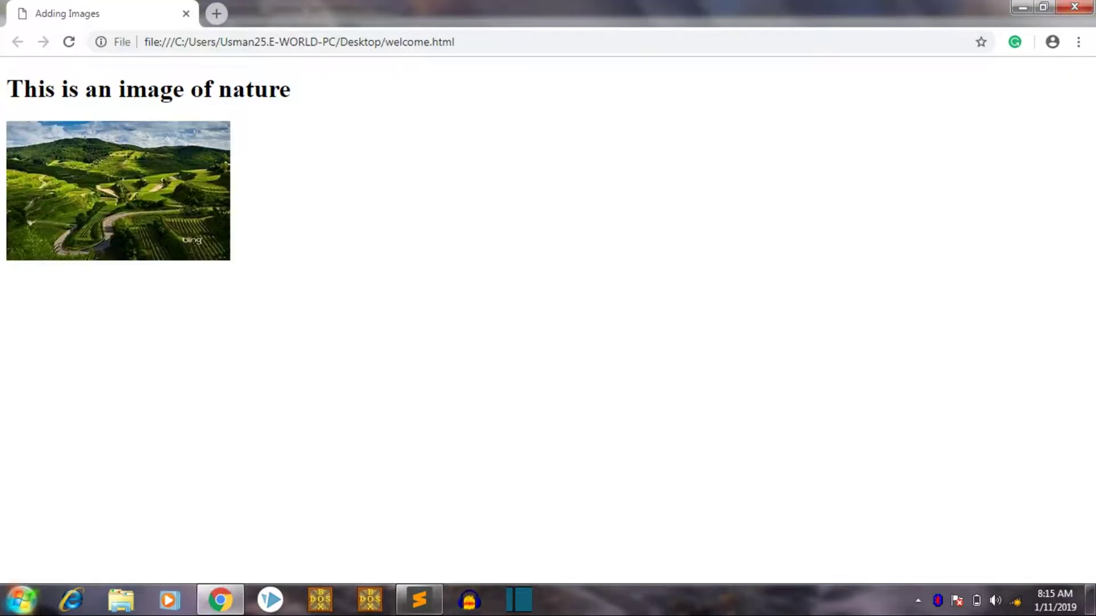